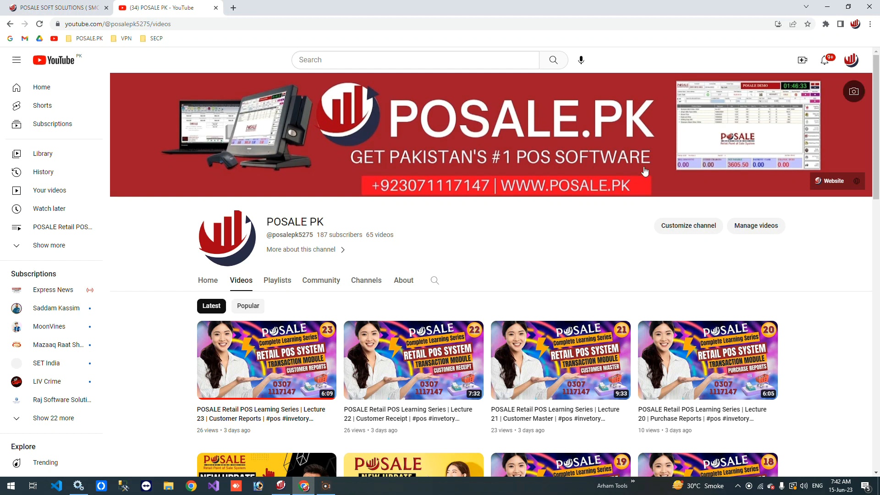
Switch to the POSALE Retail POS System and open the Point of Sale screen
left_click(831, 6)
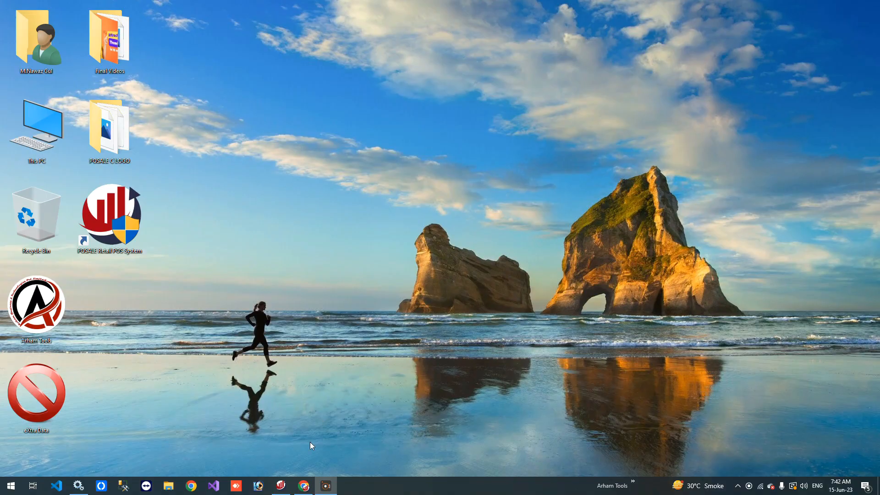
left_click(281, 486)
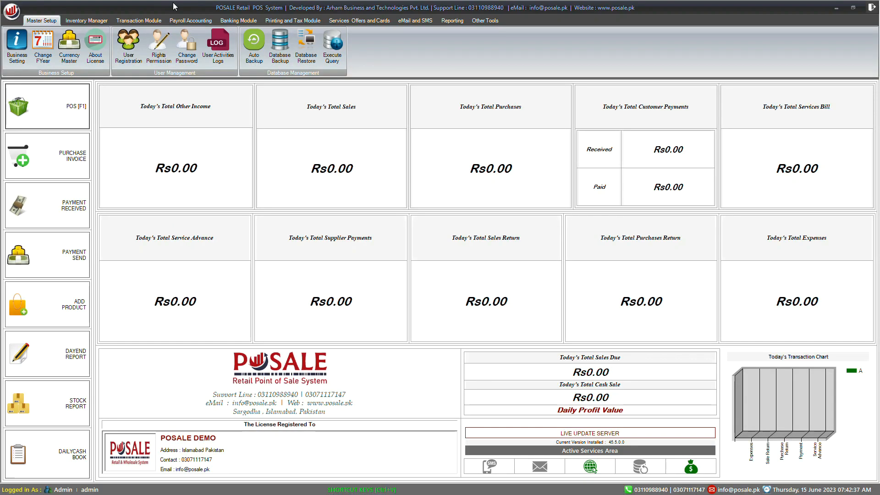
left_click(139, 21)
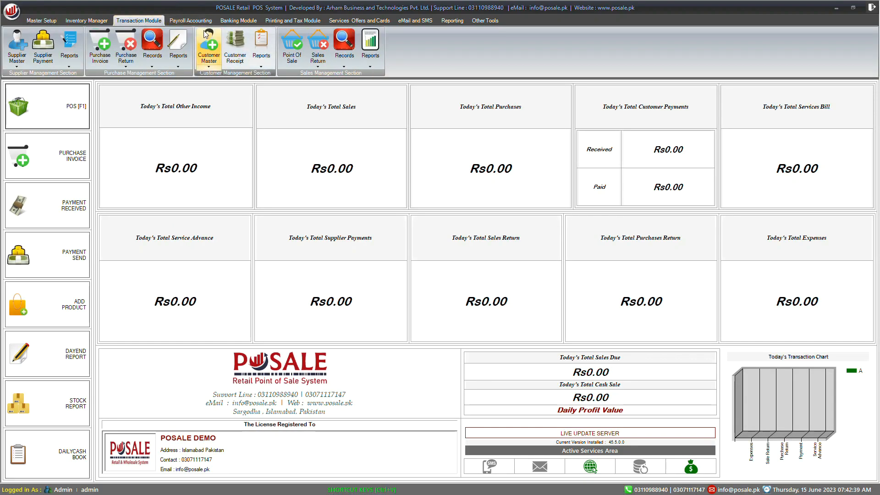
left_click(292, 53)
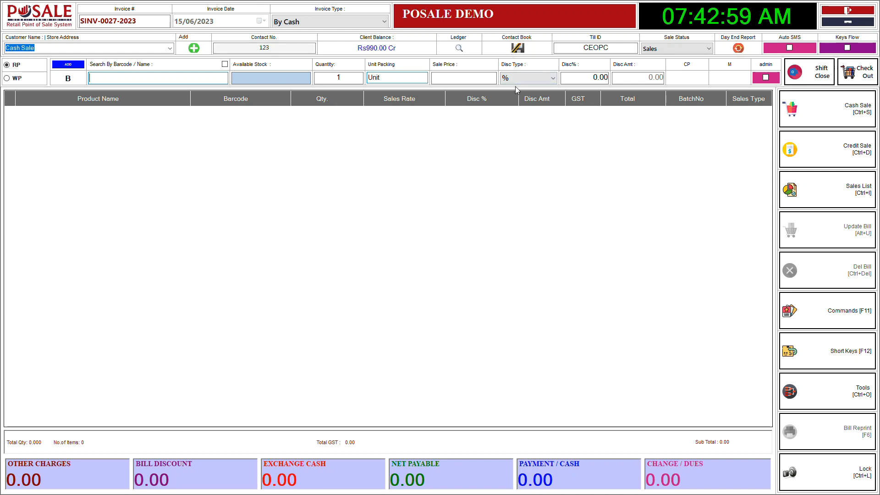
Examine the available sale statuses, the invoice type options and the till ID on the new sales invoice
left_click(687, 49)
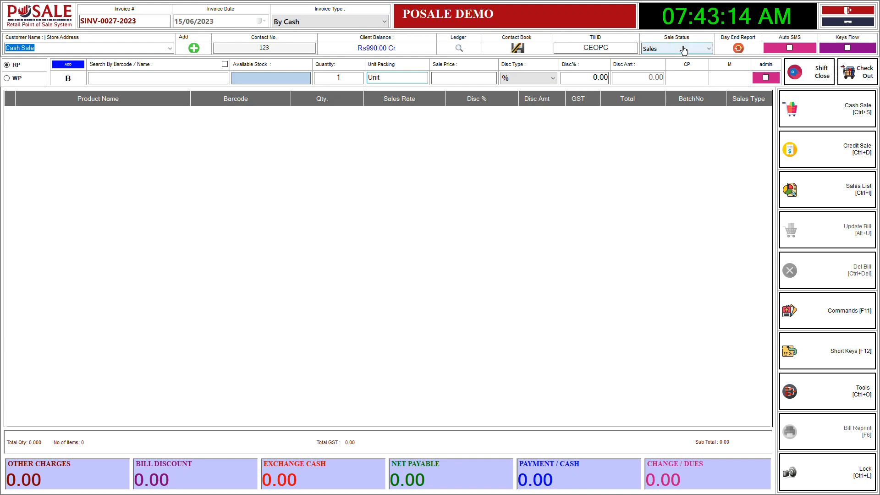
left_click(684, 50)
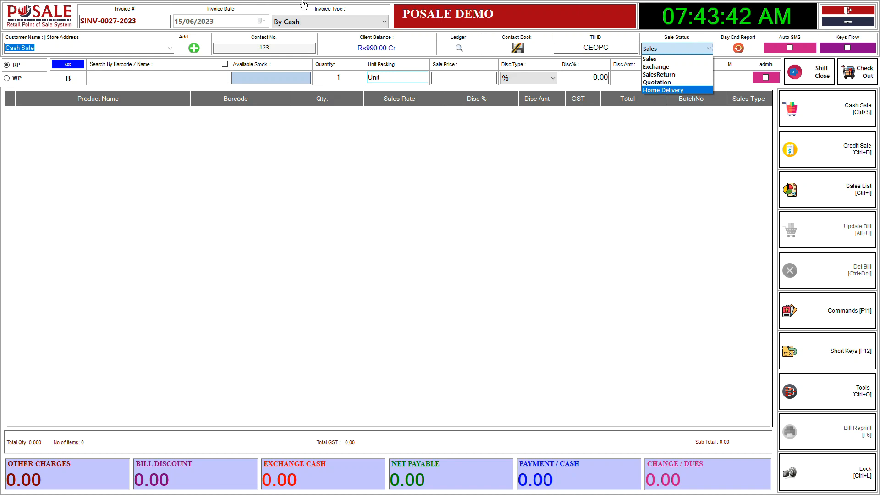
left_click(333, 23)
left_click(333, 23)
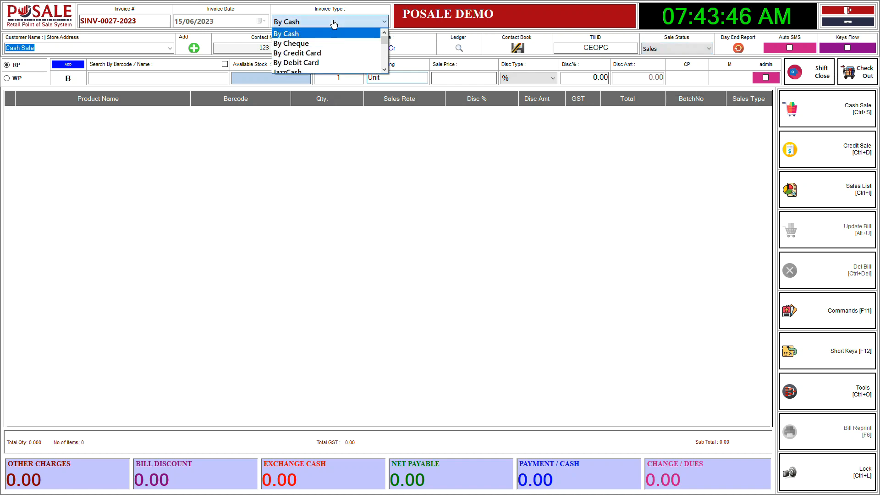
scroll(340, 54, "down", 1)
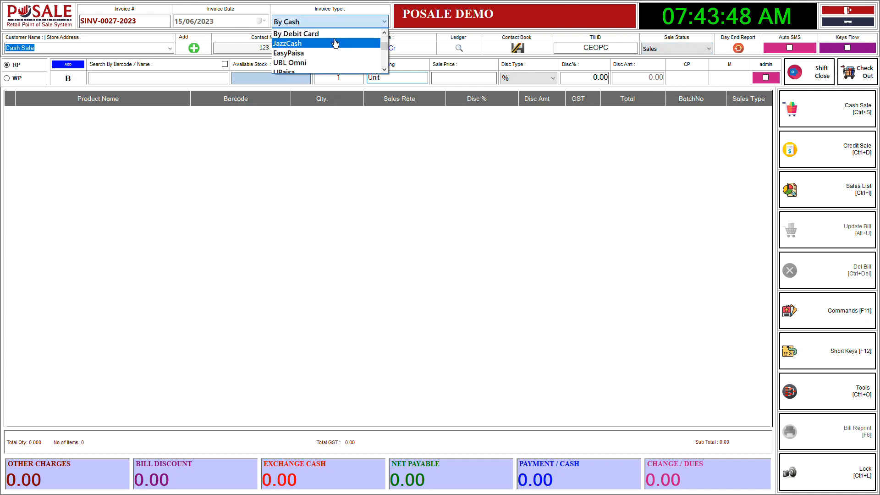
scroll(334, 36, "down", 1)
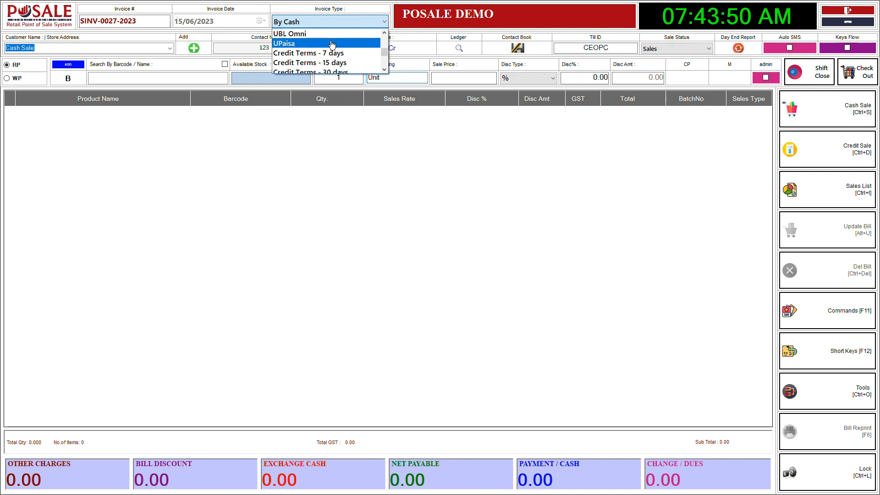
scroll(334, 36, "up", 1)
scroll(334, 36, "up", 1)
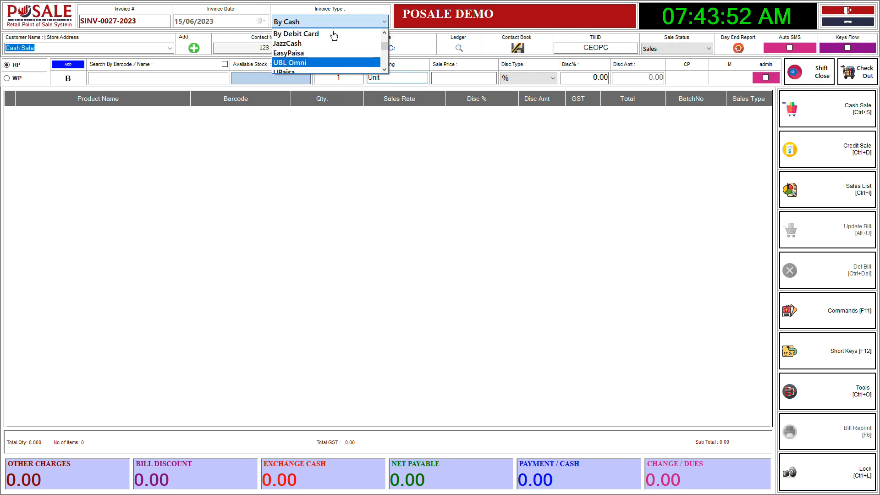
scroll(323, 60, "down", 3)
scroll(326, 59, "up", 4)
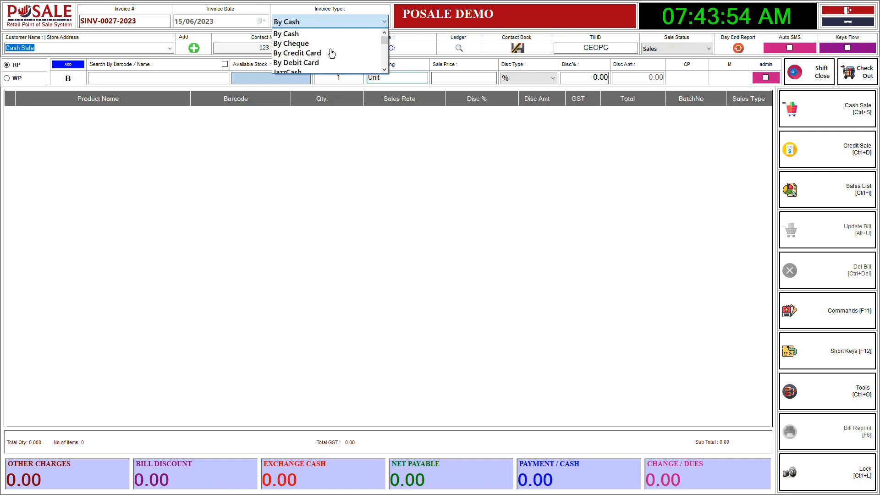
left_click(486, 21)
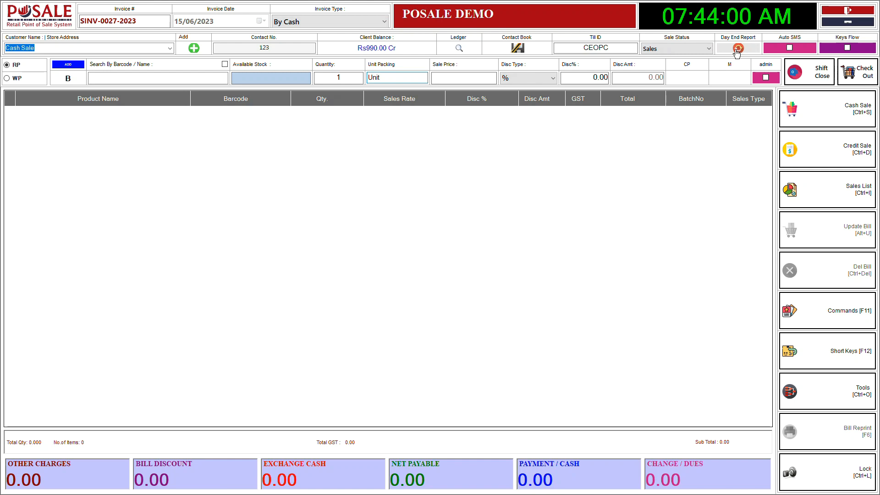
double_click(588, 50)
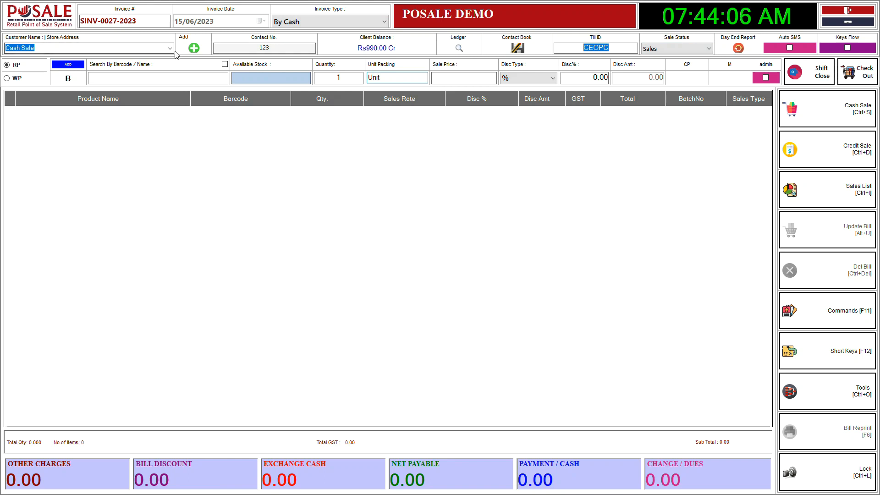
left_click(197, 77)
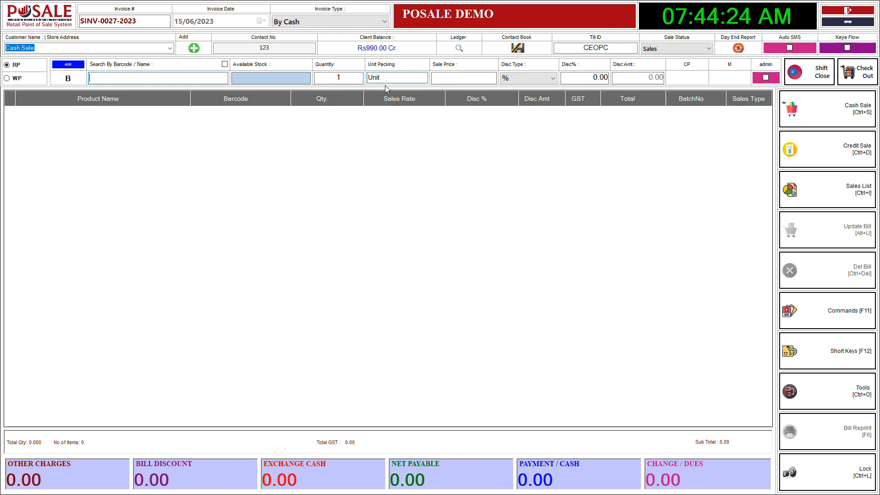
Open the product registration form from the sales screen and name the new product Sunsilk Backshime Shampoo
left_click(78, 68)
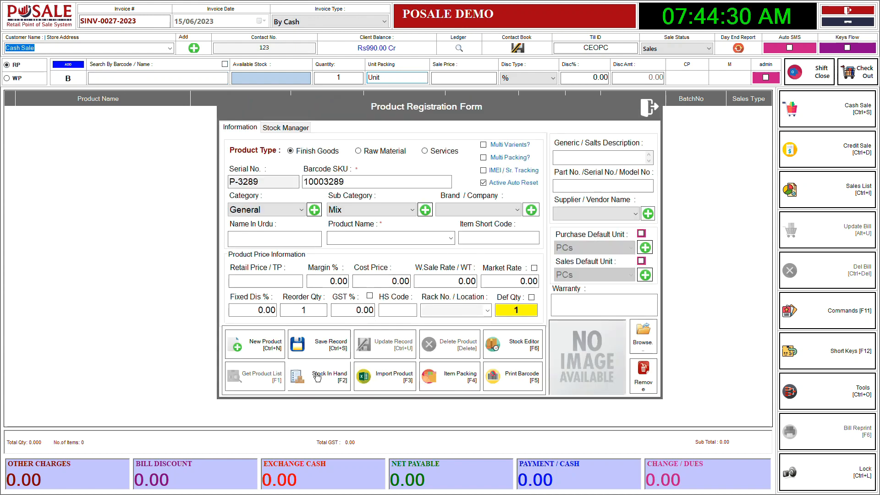
left_click(363, 237)
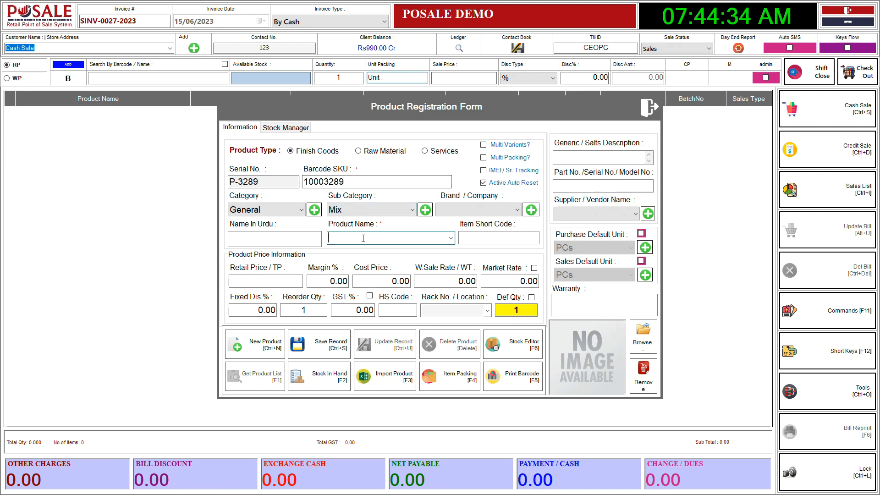
type("Sunsil")
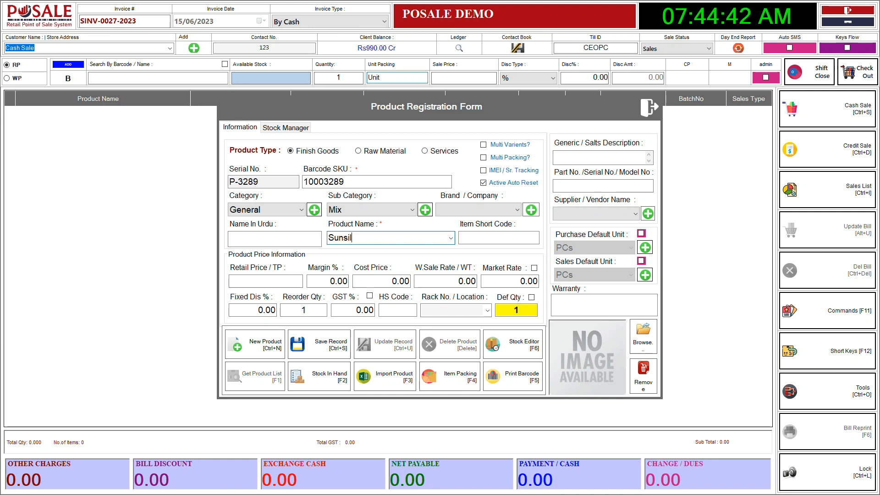
type("k Backshime Shampoo")
Set the product's retail price to 300, margin to 15%, wholesale rate to 280 and market rate to 350
left_click(265, 281)
type("300")
left_click(332, 281)
type("15")
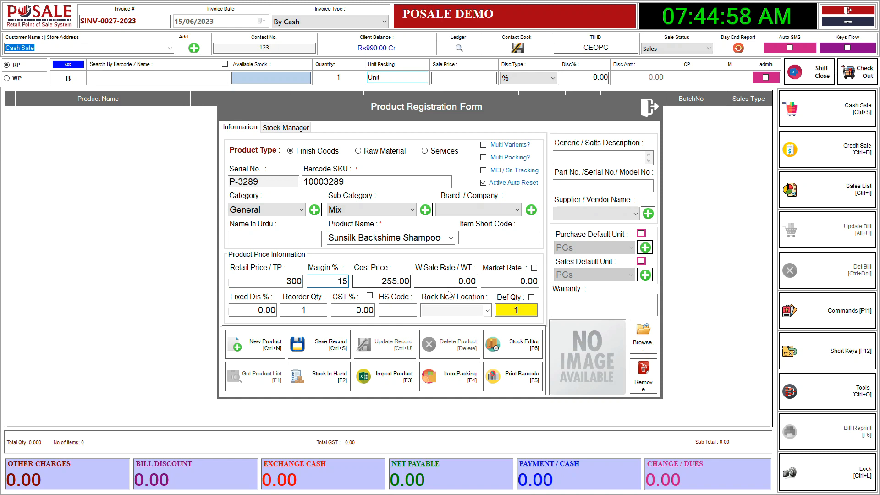
key("Tab")
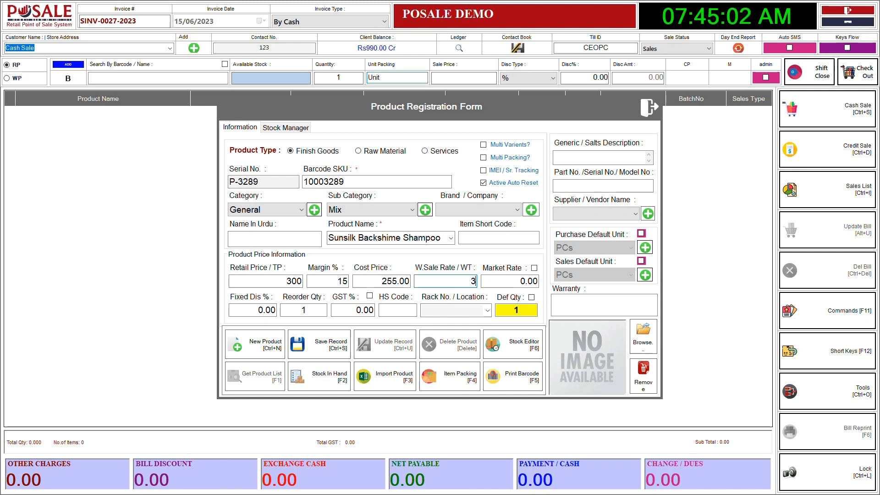
key("BackSpace")
type("280")
left_click_drag(460, 281, 545, 284)
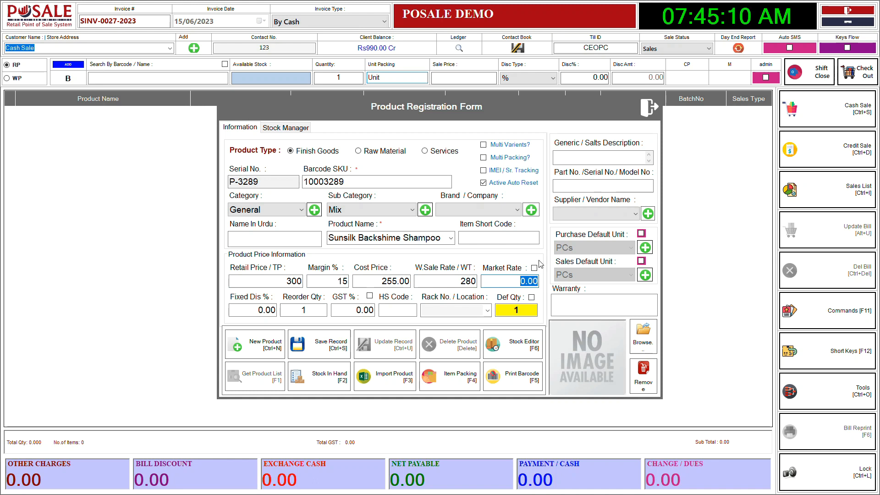
key("BackSpace")
type("350")
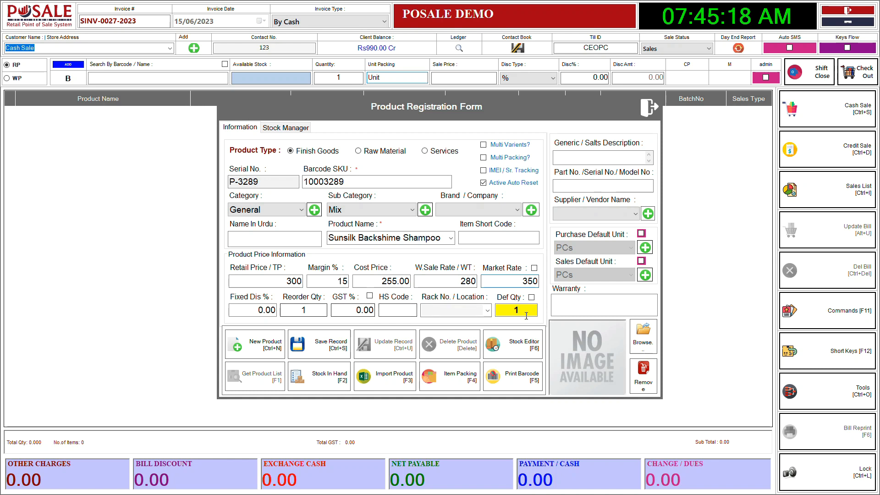
Save the new product record and close the product registration form
key("ctrl+s")
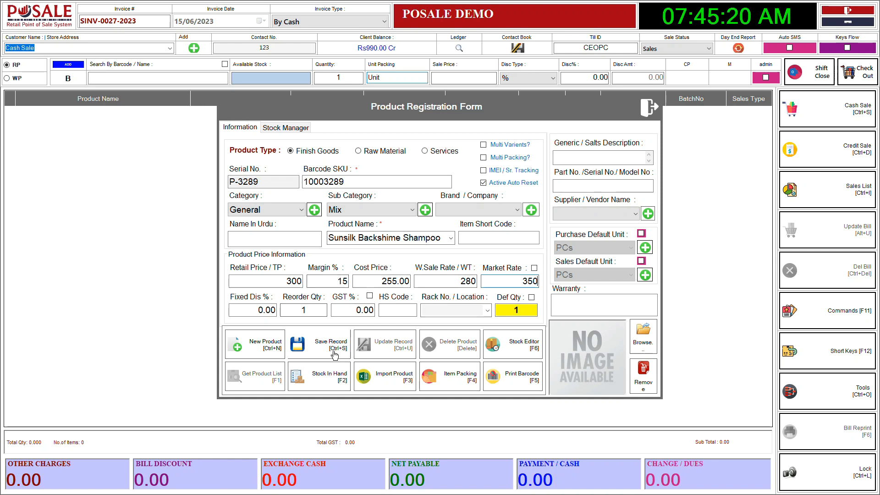
left_click(466, 276)
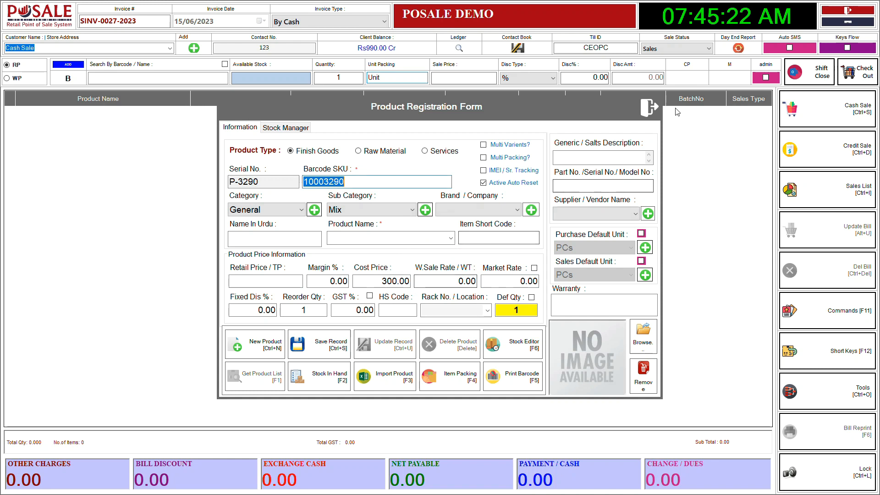
left_click(649, 107)
Search the products for "sunsilk" and select Sunsilk Backshime Shampoo for the invoice
left_click(158, 82)
type("suns")
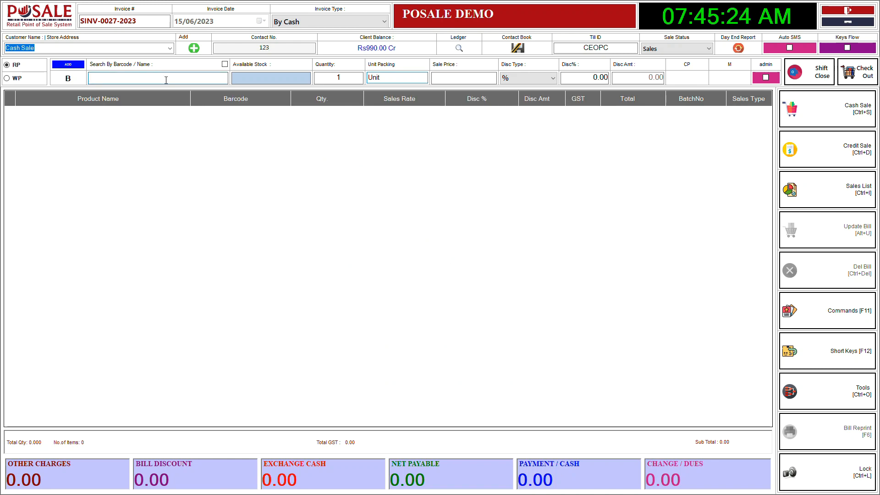
type("ilk")
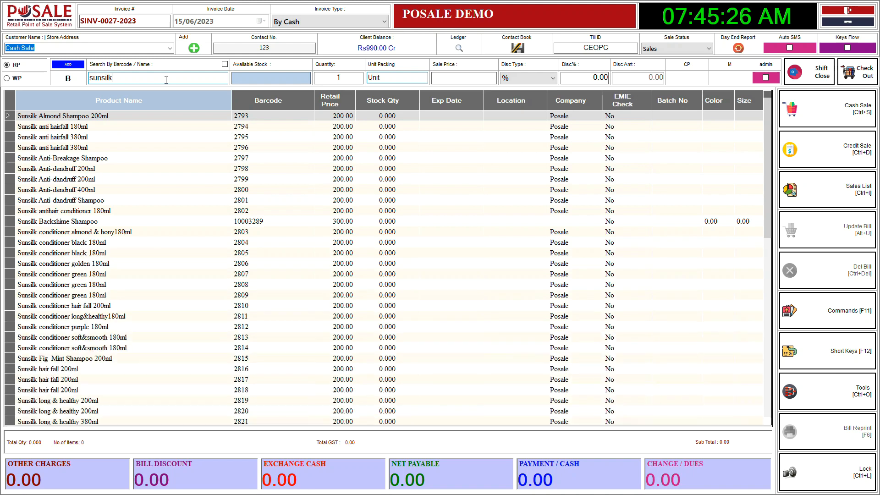
key("Down")
key("Down")
key("Down")
key("Down")
key("Down")
key("Down")
key("Down")
key("Down")
key("Down")
key("Down")
key("Down")
key("Down")
key("Up")
key("Up")
key("Up")
key("Up")
key("Up")
key("Down")
key("Down")
key("Down")
key("Down")
key("Up")
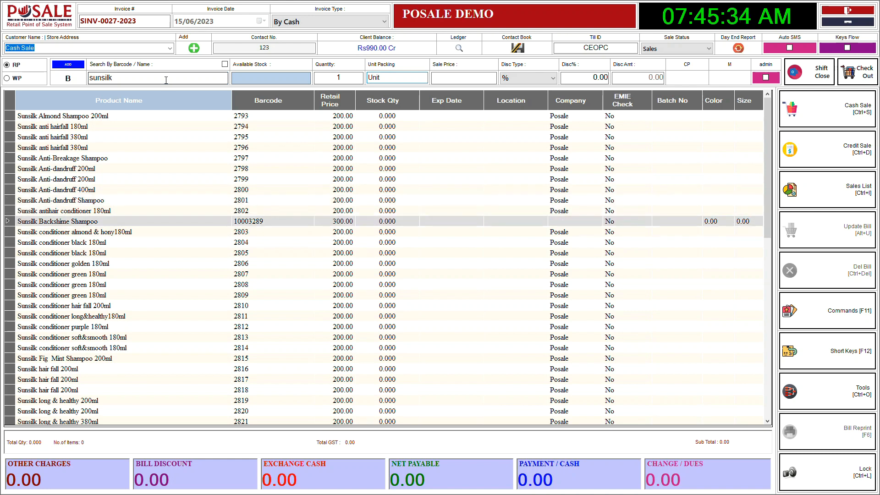
key("Return")
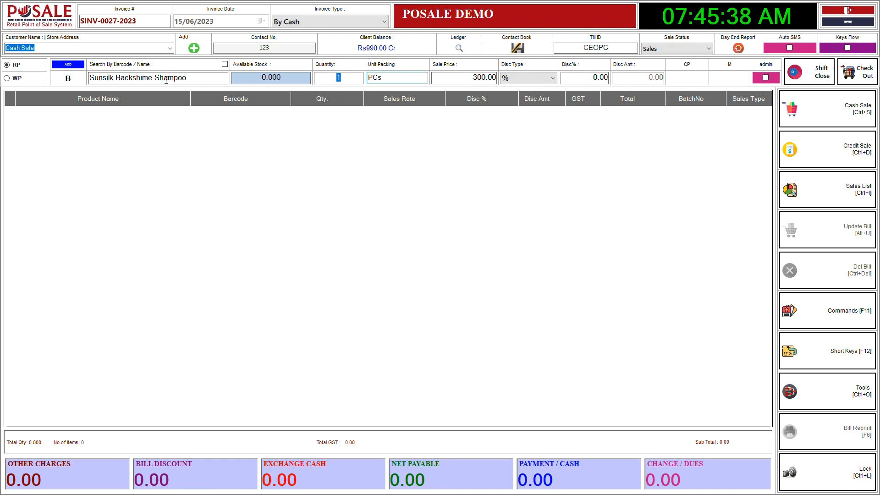
Set the shampoo's quantity to 2 and add it to the invoice at the retail price
key("ctrl+w")
key("ctrl+r")
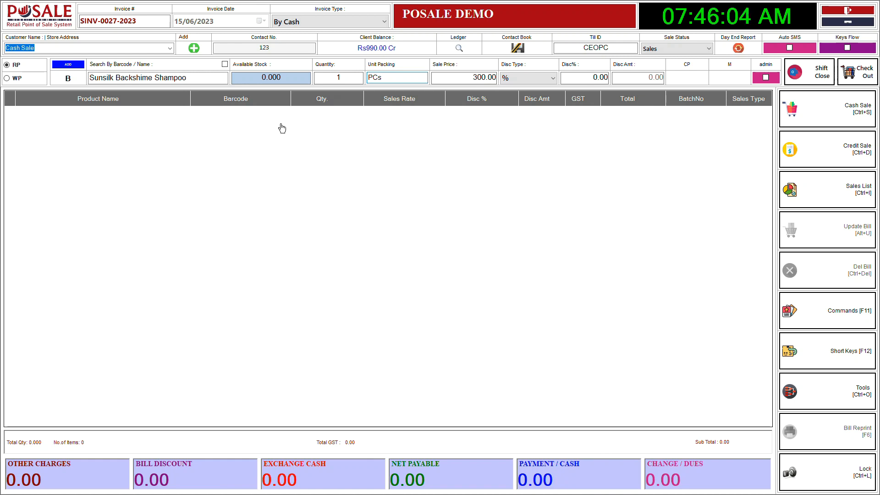
left_click(331, 70)
key("Escape")
type("2")
key("Return")
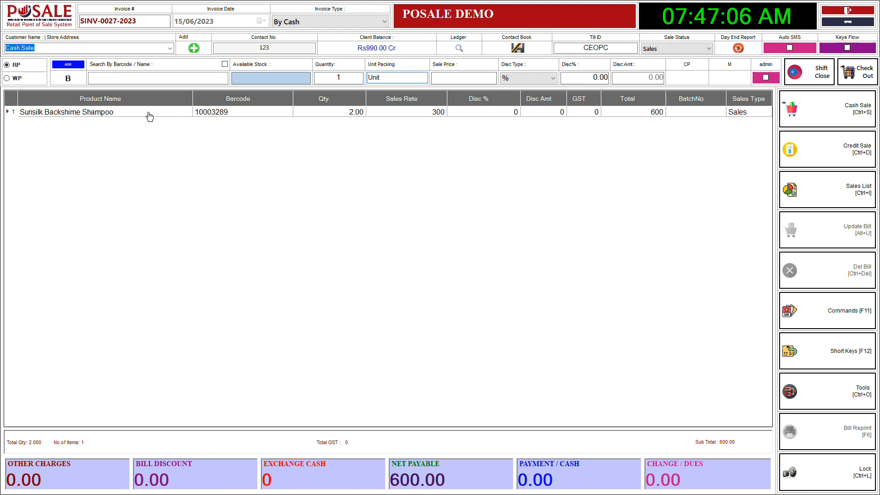
Add one unit each of the products with barcodes 2, 3, 4 and 5 to the invoice
left_click(167, 79)
type("2")
key("Return")
type("3")
key("Return")
type("4")
key("Return")
type("5")
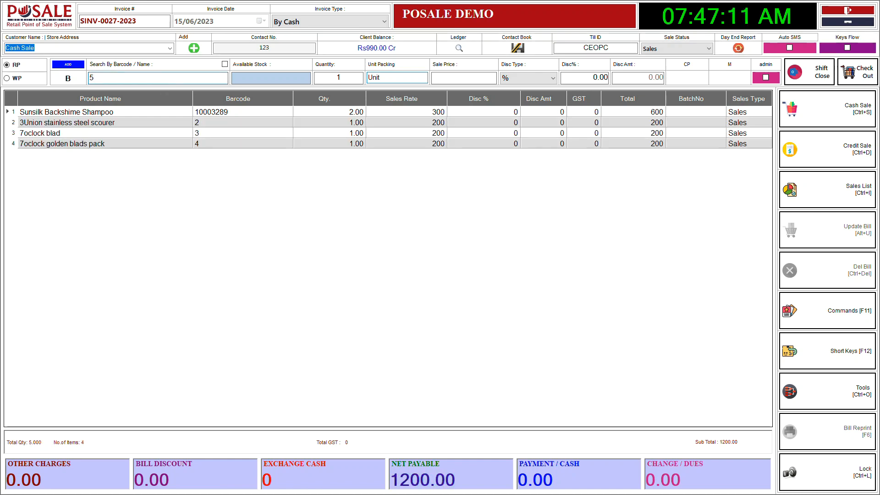
key("Return")
Add one unit each of the products with barcodes 6, 7, 8 and 910 to the invoice
type("6")
key("Return")
type("7 8")
key("Return")
type("9")
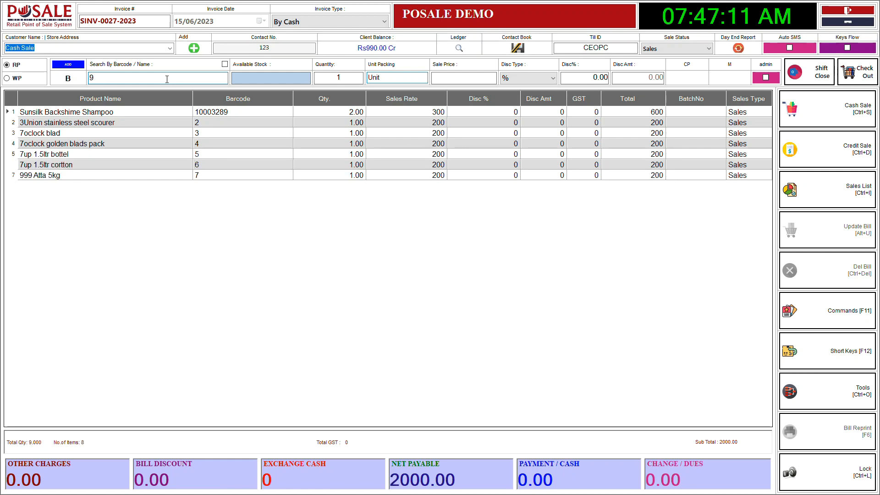
key("Return")
type("10")
key("Return")
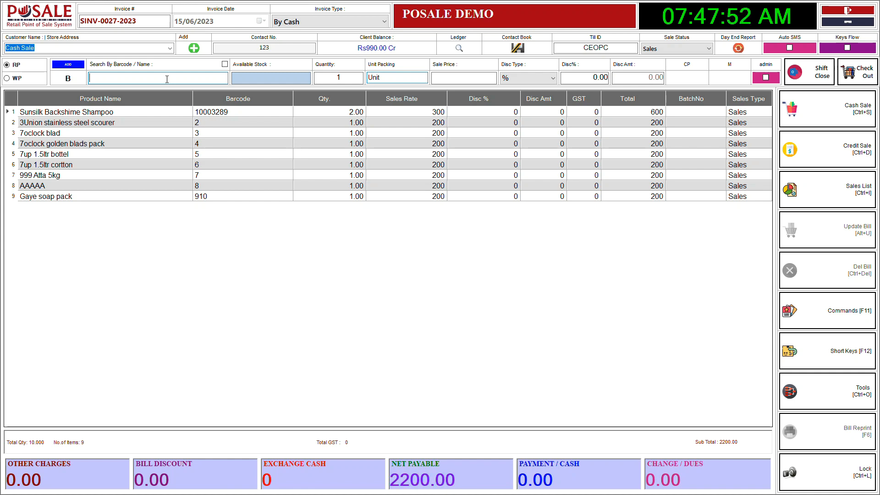
Save the invoice as a cash sale without printing it, and close the Point of Sale screen
left_click(850, 118)
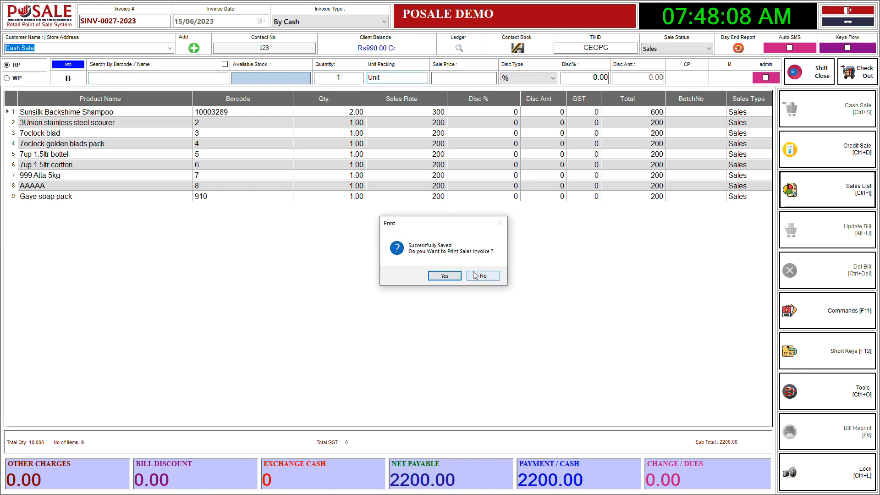
left_click(474, 275)
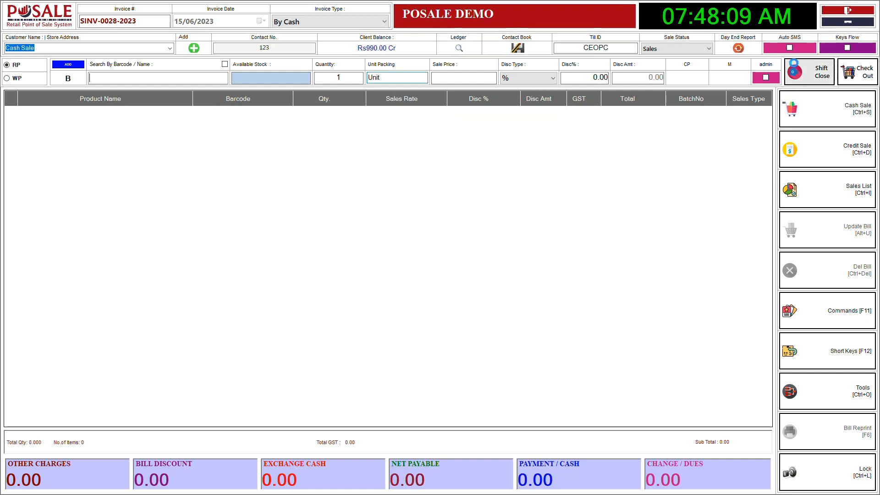
left_click(848, 10)
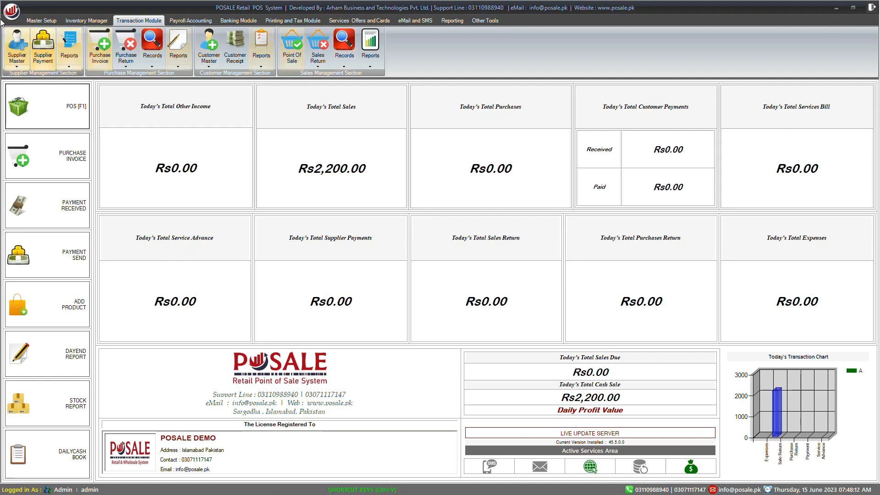
Review the Software Configuration options of the business settings, including the thermal bill preview option, and close the form
left_click(42, 20)
left_click(17, 46)
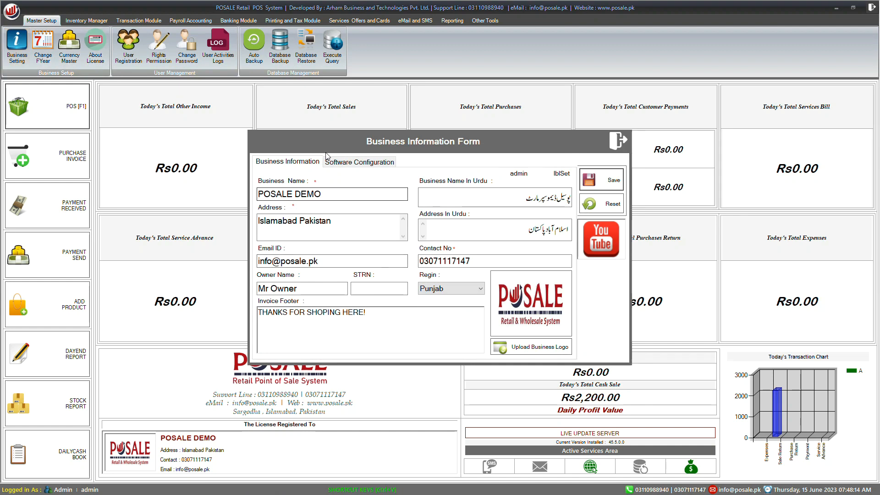
left_click(329, 161)
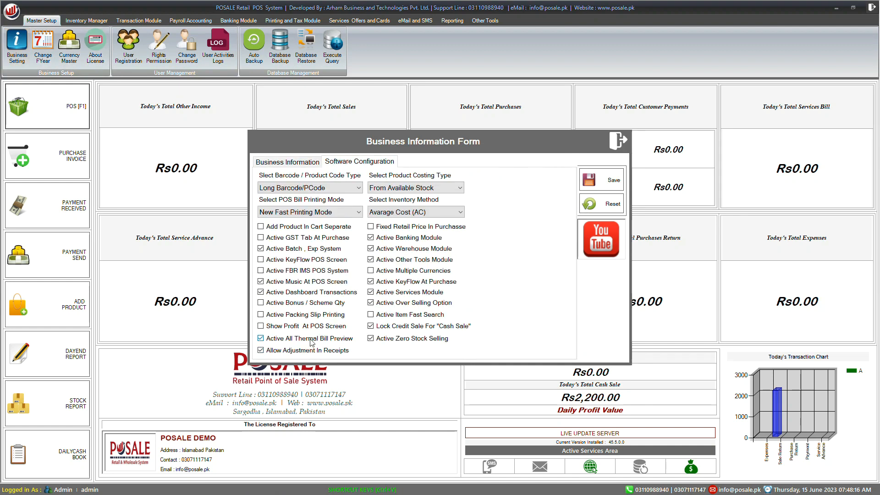
left_click(615, 147)
Open the Point of Sale screen and add one unit each of the products with barcodes 2, 4, 5, 7 and 89
left_click(68, 106)
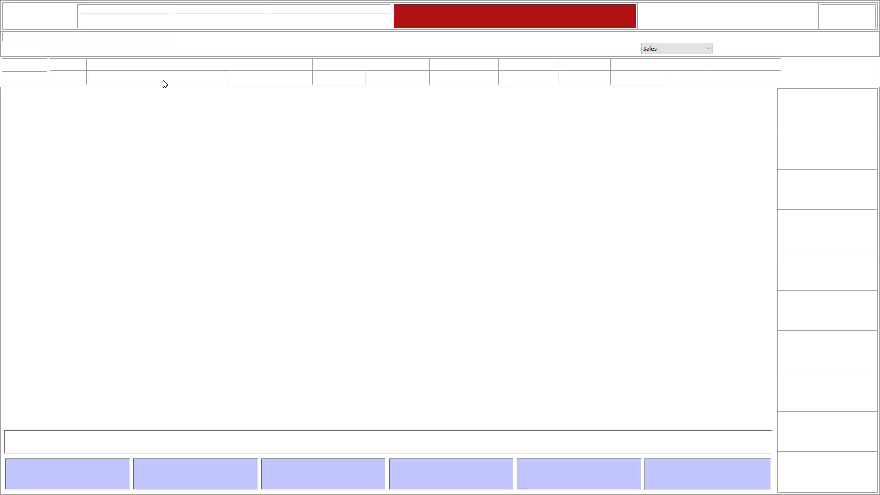
type("2")
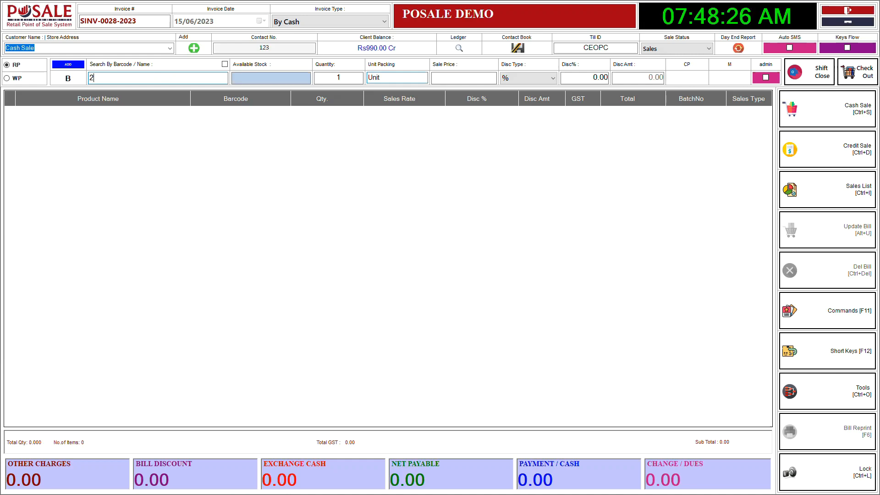
key("Return")
type("4")
key("Return")
type("7")
key("Return")
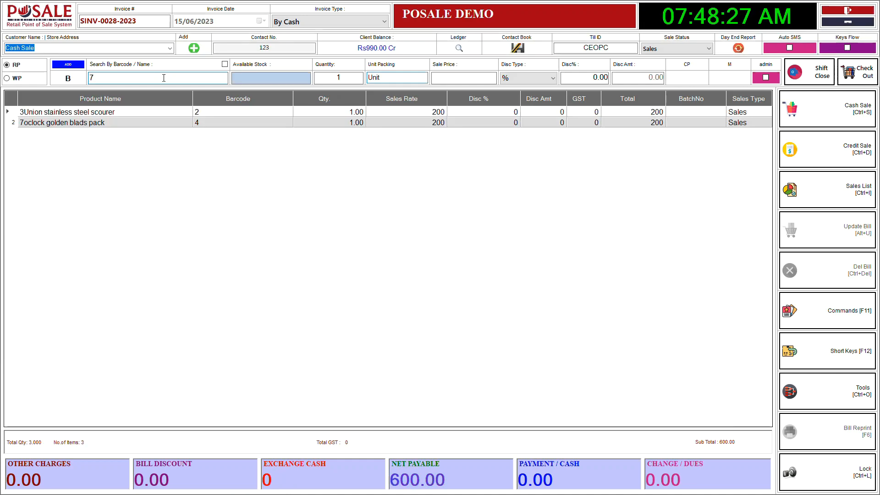
key("Return")
type("89")
Search for "soap" and add Cow soap to the invoice with a quantity of 3
type("soap")
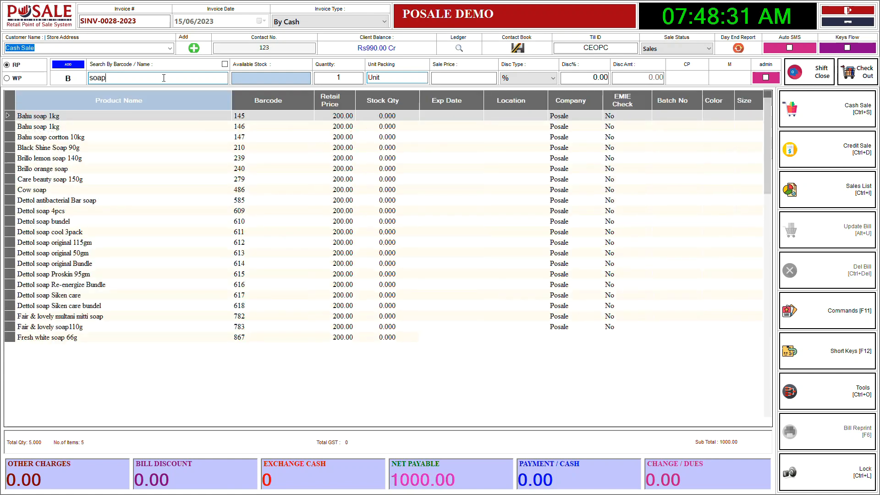
key("Down")
key("Down")
key("Down")
key("Down")
key("Down")
key("Down")
key("Down")
key("Return")
type("3")
key("Return")
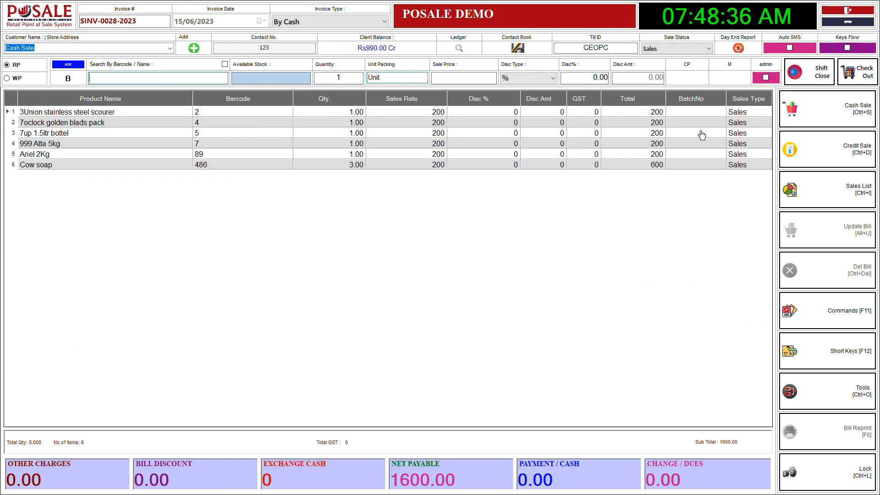
Save the invoice as a cash sale paid with 1600, and check its receipt in the print preview
left_click(833, 119)
key("Return")
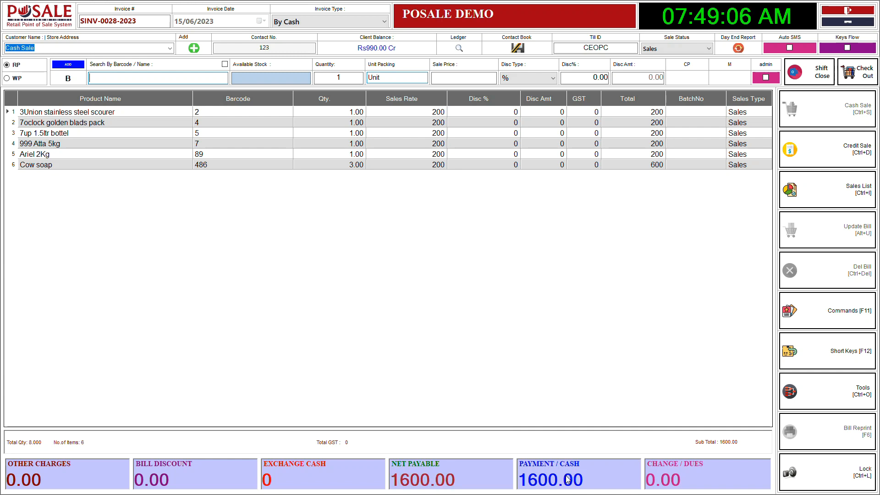
key("ctrl+s")
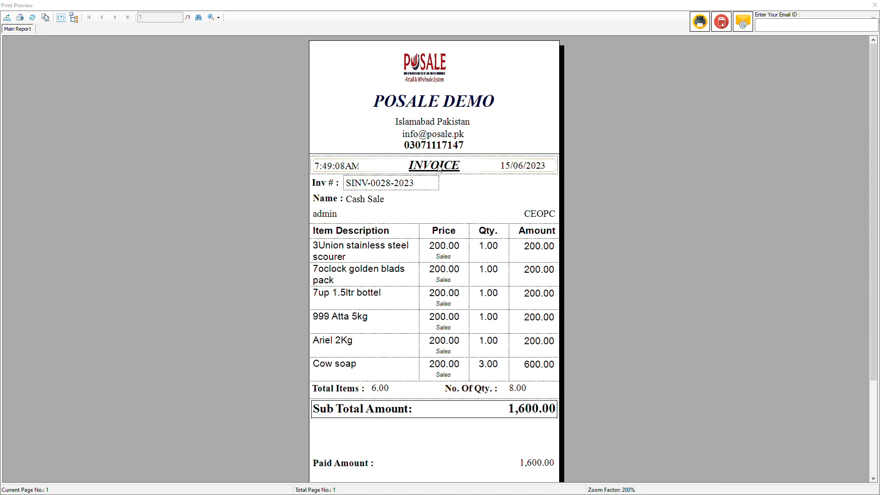
scroll(419, 202, "down", 3)
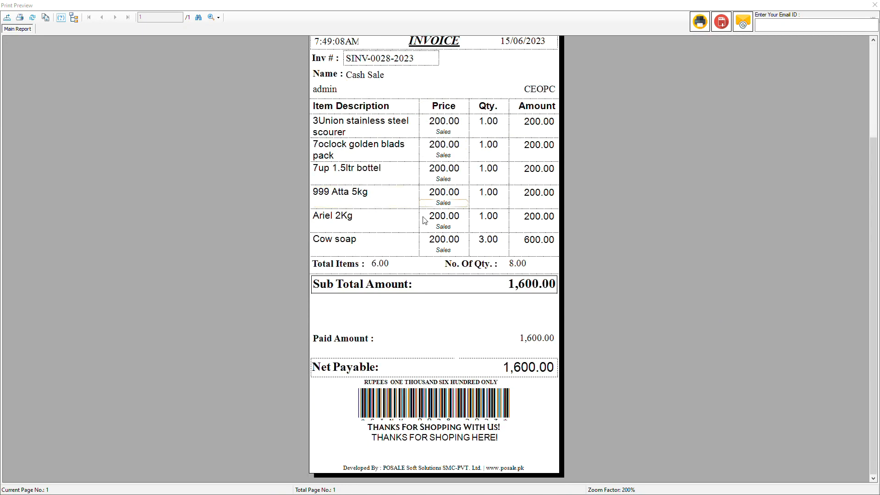
scroll(514, 368, "up", 1)
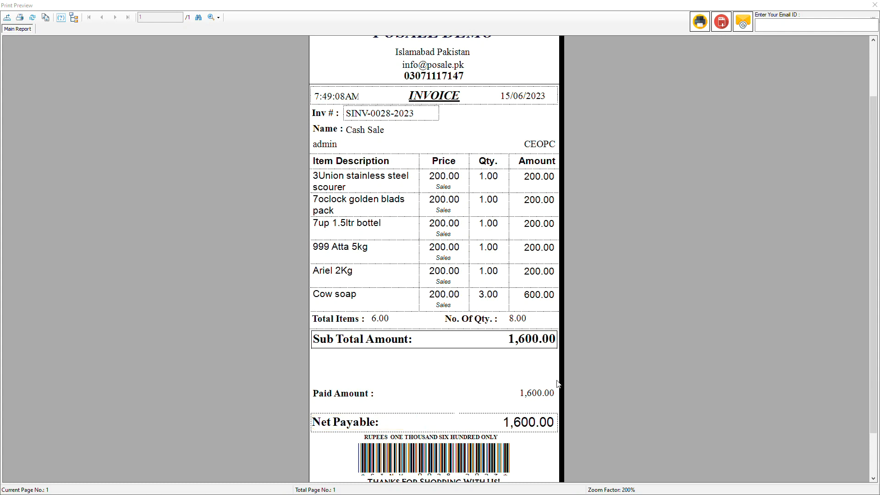
left_click(874, 5)
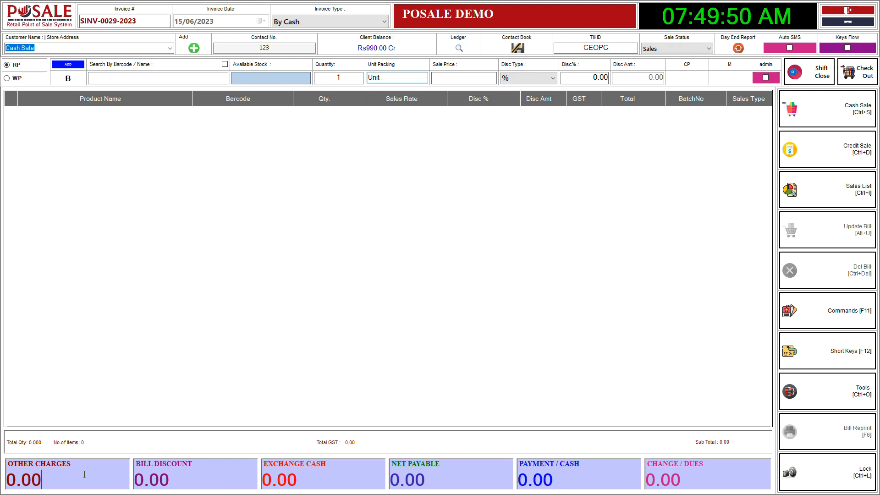
Search for "shampoo" and add Bio Amla shampoo 470ml to the new invoice with a quantity of 3
left_click(712, 248)
type("shampoo")
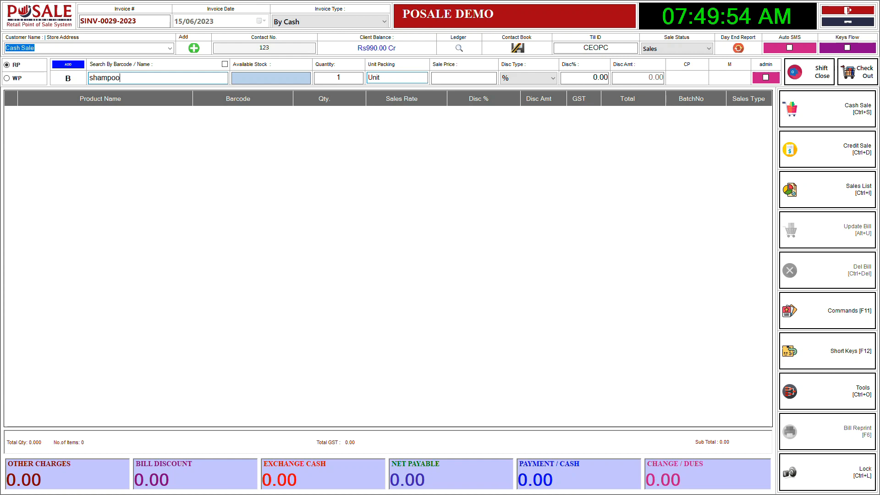
key("Return")
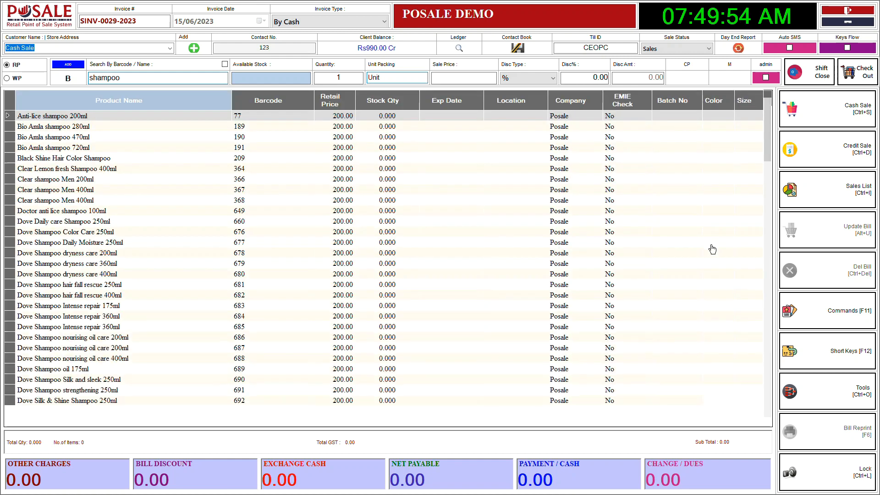
key("Down")
key("Down")
key("Return")
type("3")
key("Return")
Add one unit each of the products with barcodes 3, 7 and 9 to the invoice
type("3")
key("Return")
type("7")
key("Return")
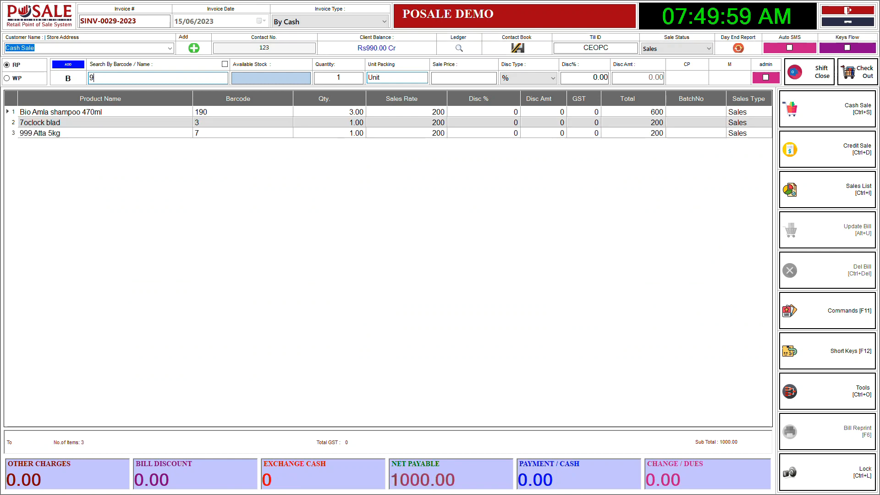
type("9")
key("Return")
Search for "soap" and add one unit of Black Shine Soap 90g to the invoice
type("soap")
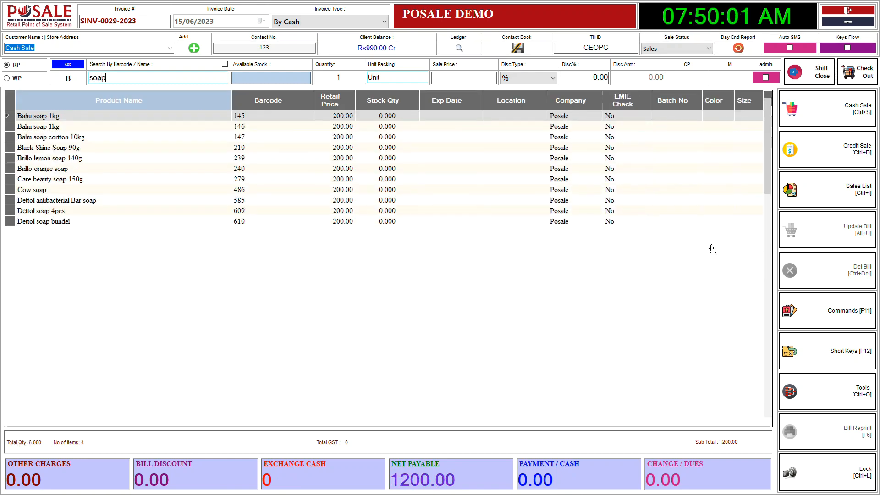
key("Down")
key("Down")
key("Down")
key("Return")
key("Return")
Search for "surf" and add the Bacslay surface cleaner 1ltr with barcode 138 to the invoice, quantity 5
type("surf")
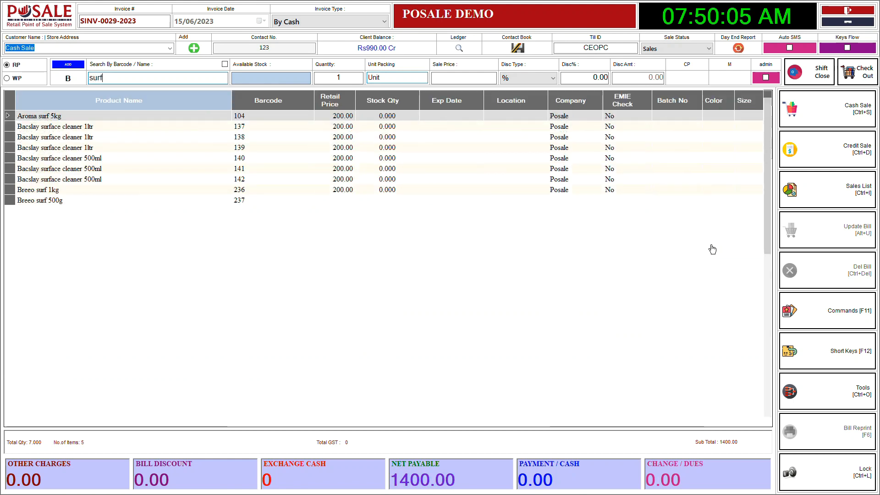
key("Down")
key("Down")
key("Return")
type("5")
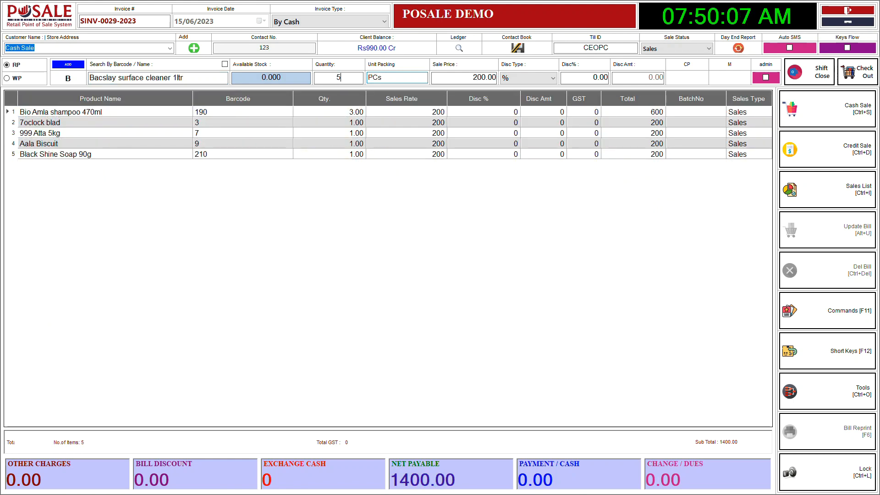
key("Return")
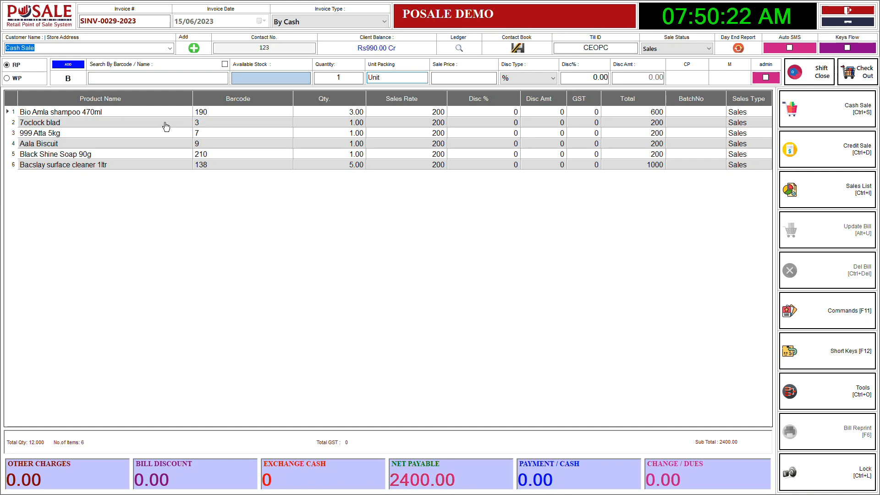
Enter a cash payment of 3000 and save the invoice as a cash sale, accepting the option to print it
left_click(157, 76)
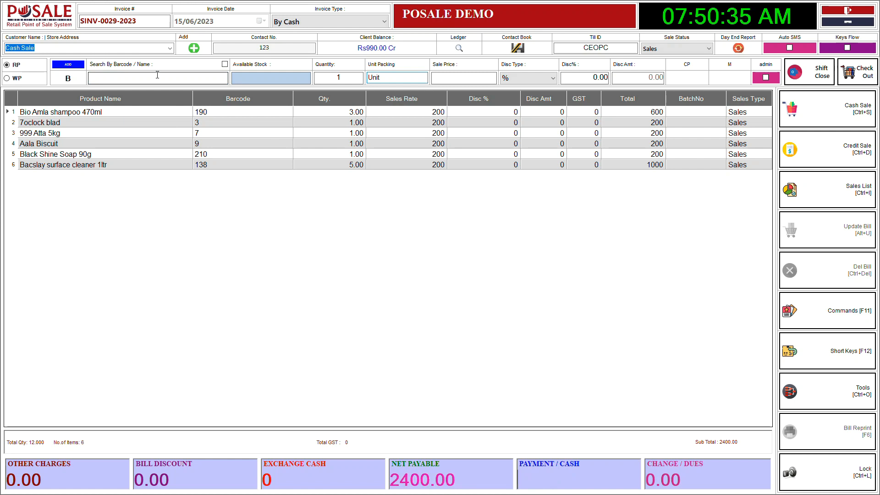
type("3")
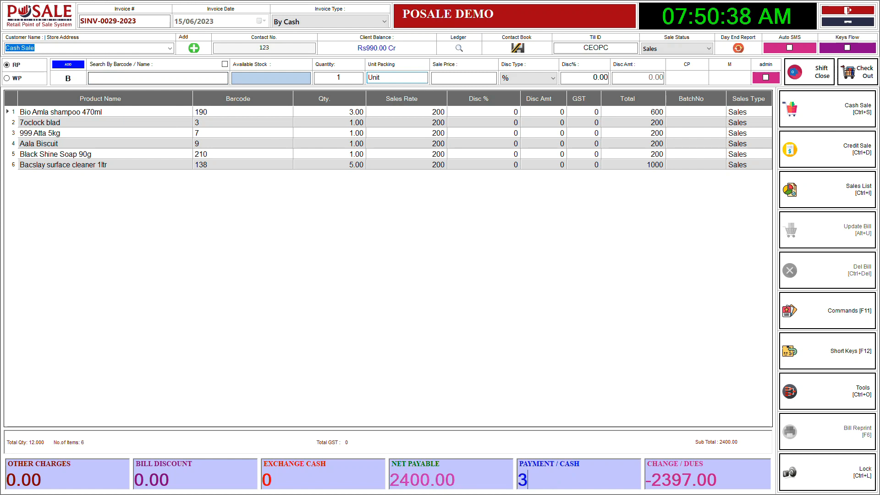
type("000")
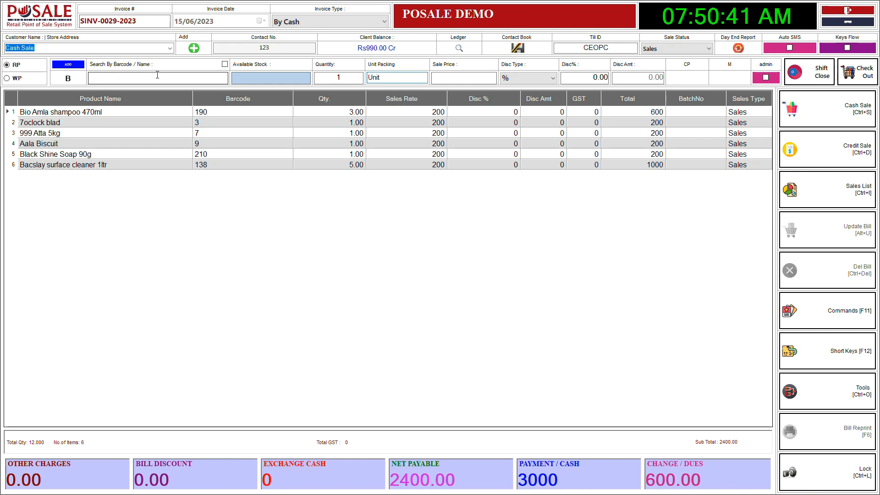
key("ctrl+s")
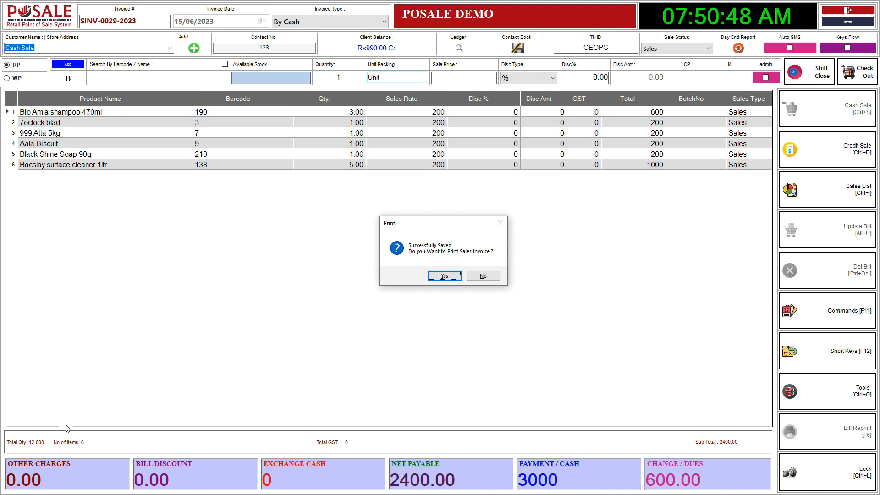
left_click(445, 276)
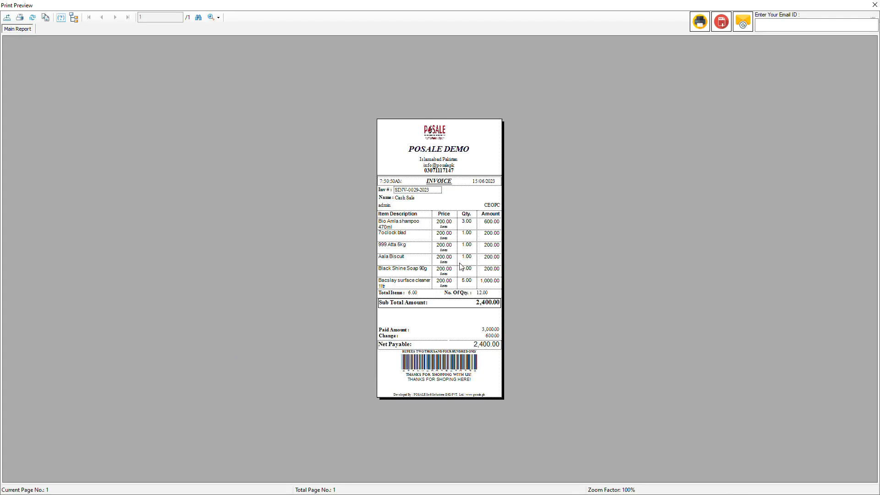
Examine the receipt's items, paid amount and change at 200% zoom, and close the print preview
left_click(218, 18)
left_click(227, 68)
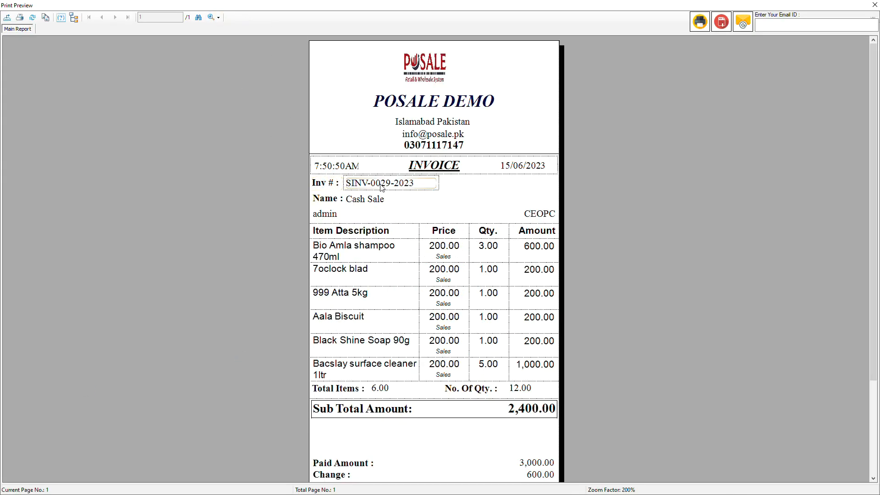
scroll(501, 361, "down", 3)
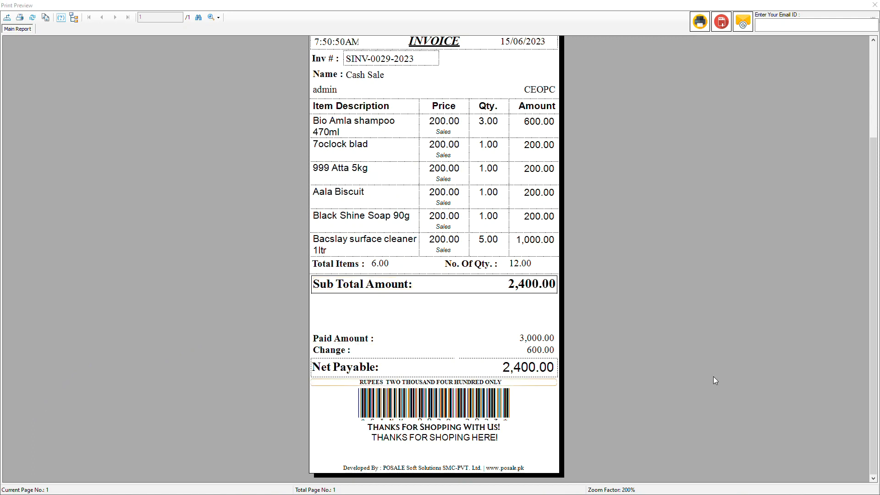
left_click(875, 5)
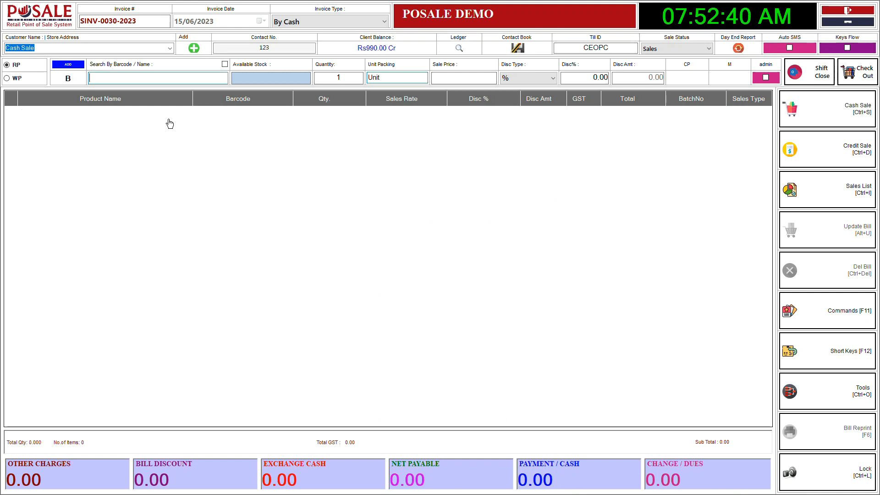
Add one unit each of the products with barcodes 2, 3, 4, 5 and 7 to the new invoice
type("3")
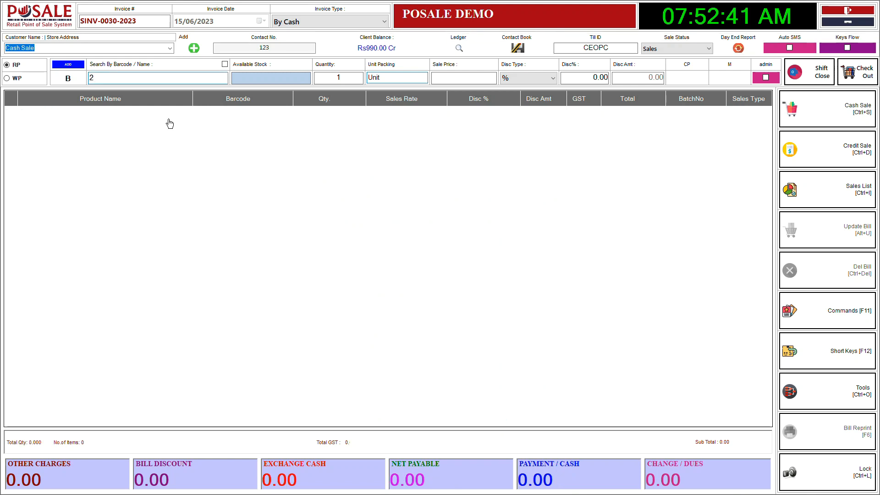
key("Return")
key("Return")
type("4")
key("Return")
type("5")
key("Return")
type("7")
key("Return")
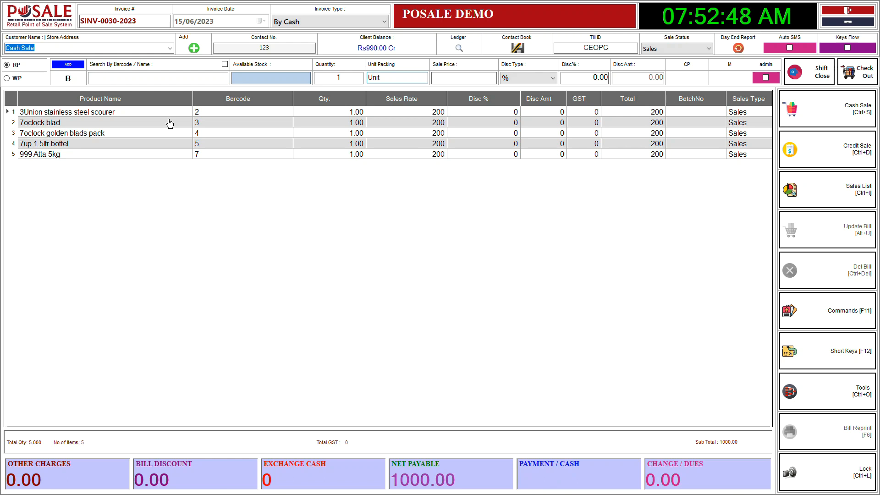
Enter a cash payment of 5000 and save the invoice as a cash sale, accepting the option to print it
type("5000")
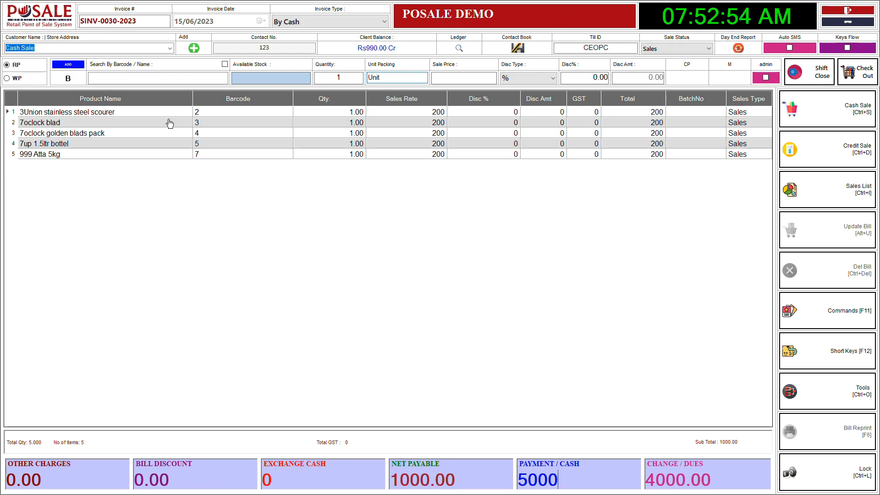
key("ctrl+s")
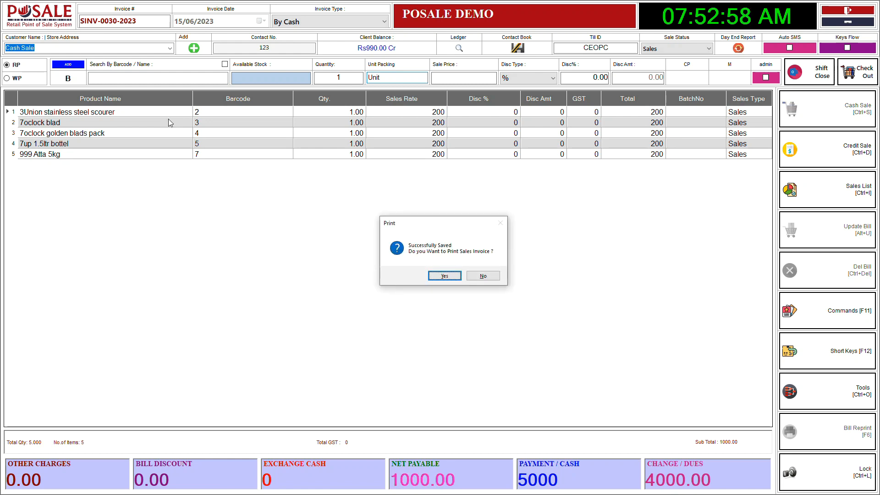
key("Return")
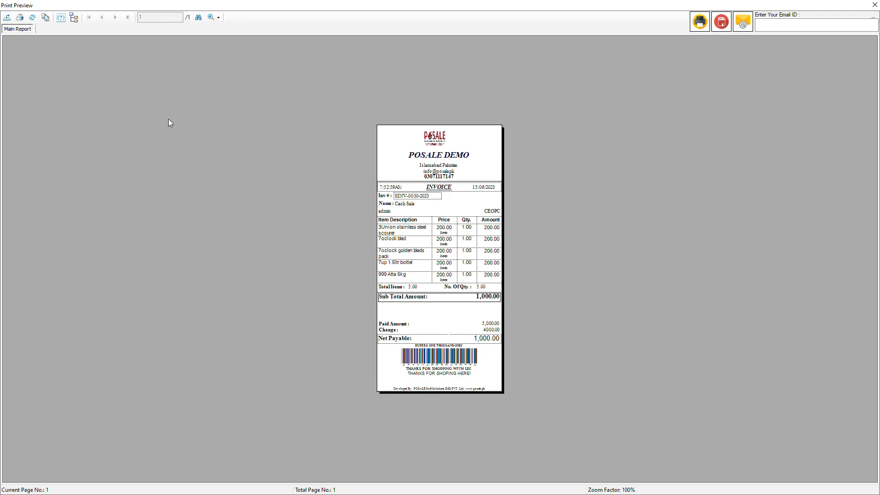
Enlarge the receipt preview to 200% and examine its items, paid amount and change
left_click(218, 18)
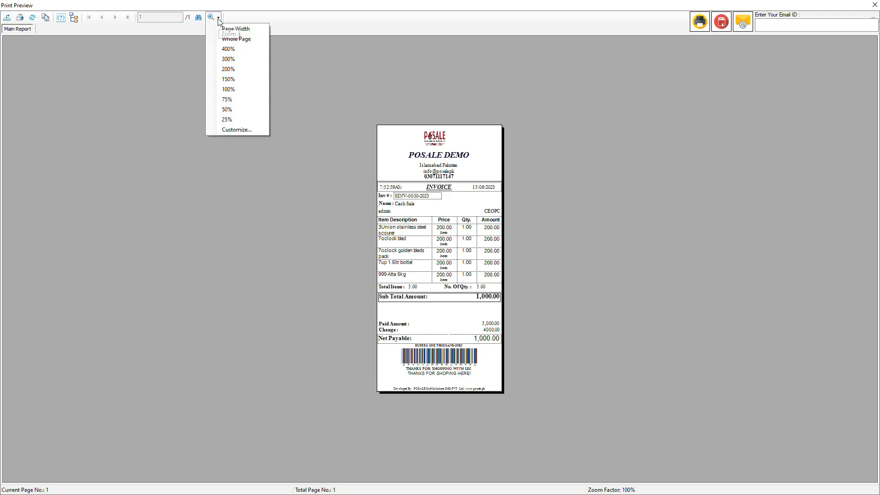
left_click(234, 71)
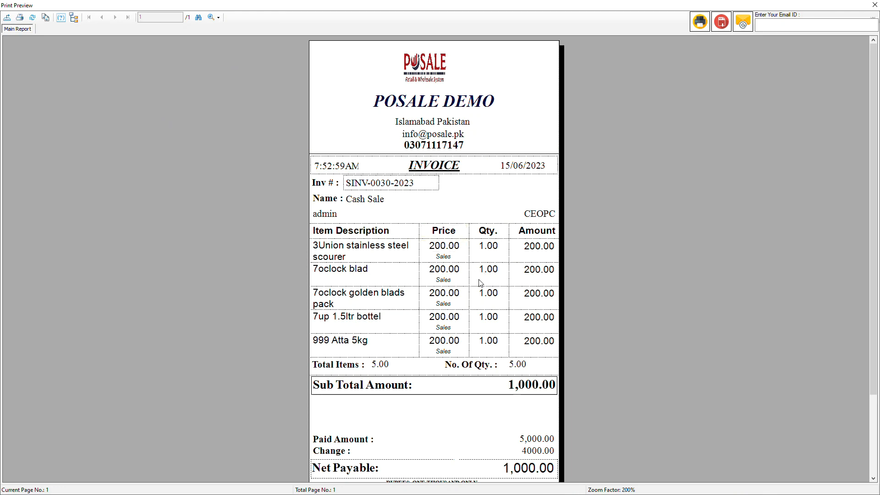
scroll(481, 282, "down", 2)
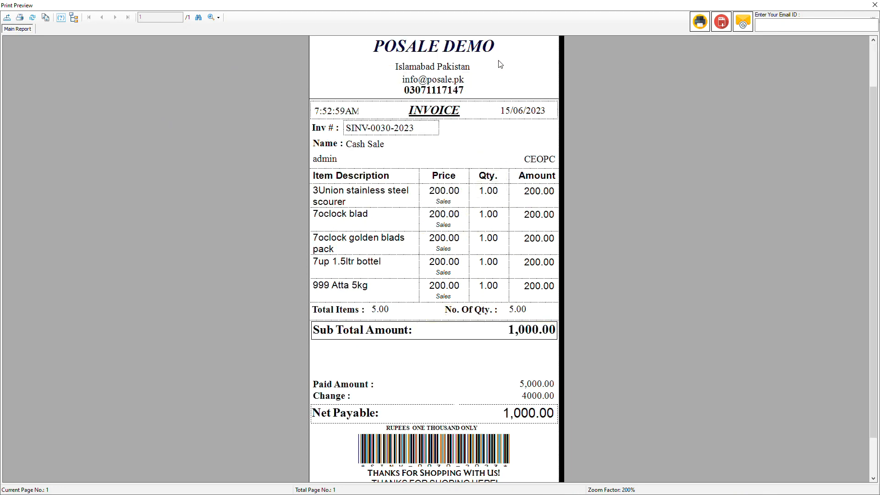
Examine the lower part of the receipt down to its barcode and footer, and close the print preview
scroll(503, 336, "down", 1)
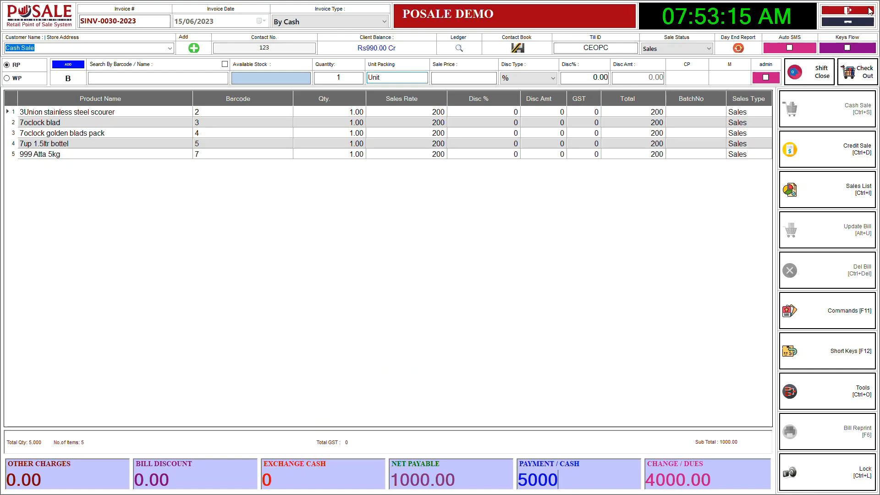
left_click(873, 5)
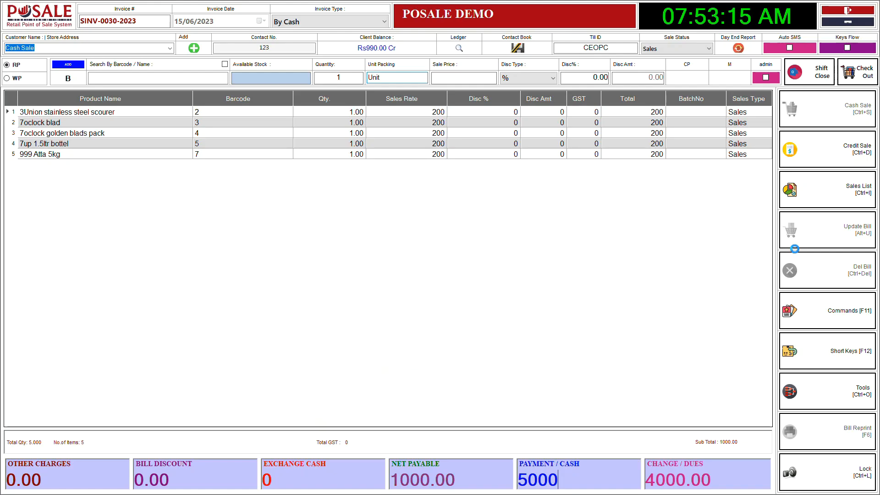
Open the terminal and printer setup from the tools and load the Design 3Inch (Regular) 2 entry for editing
left_click(838, 393)
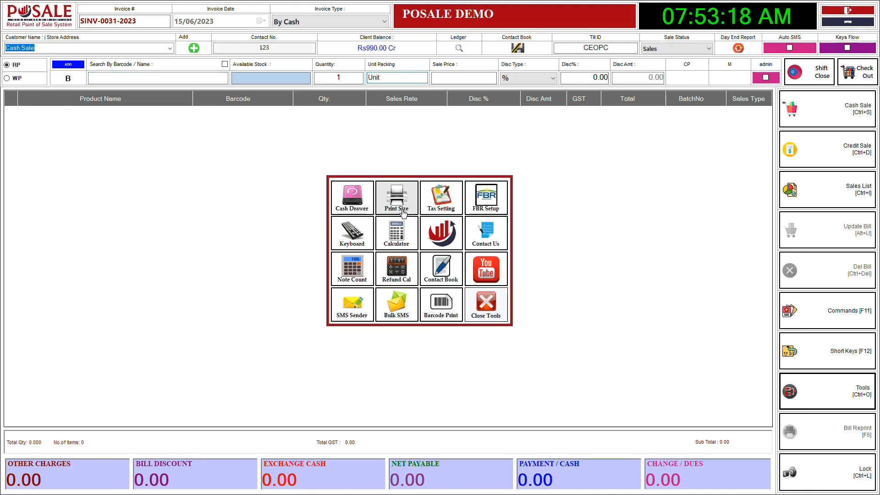
left_click(396, 197)
left_click(437, 233)
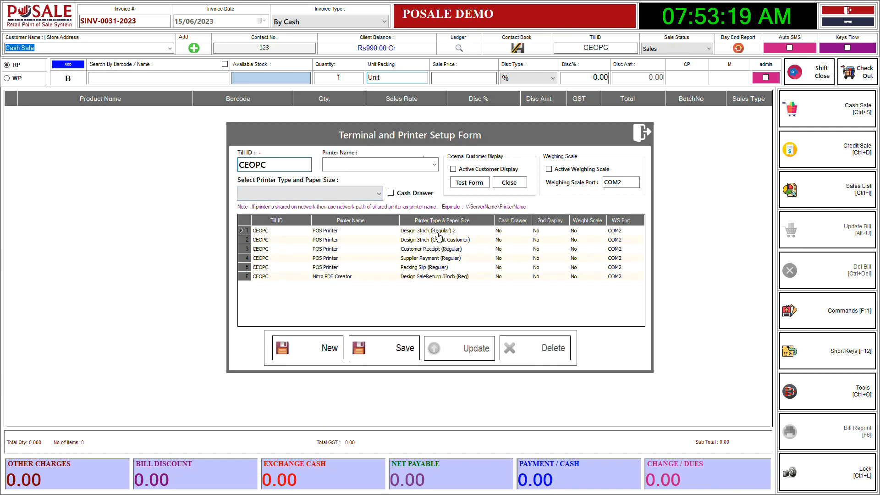
left_click(434, 165)
left_click(435, 166)
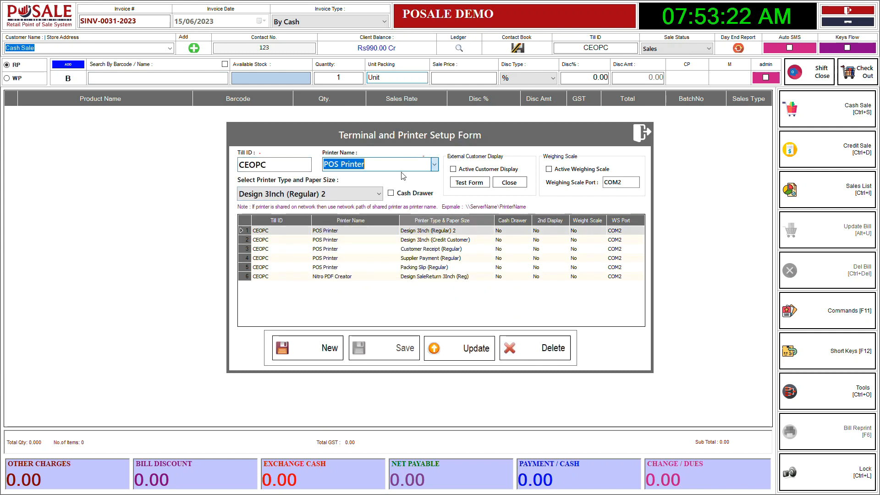
Set the entry's printer type and paper size to Design 3Inch (Regular), update it and close the setup form
left_click(303, 195)
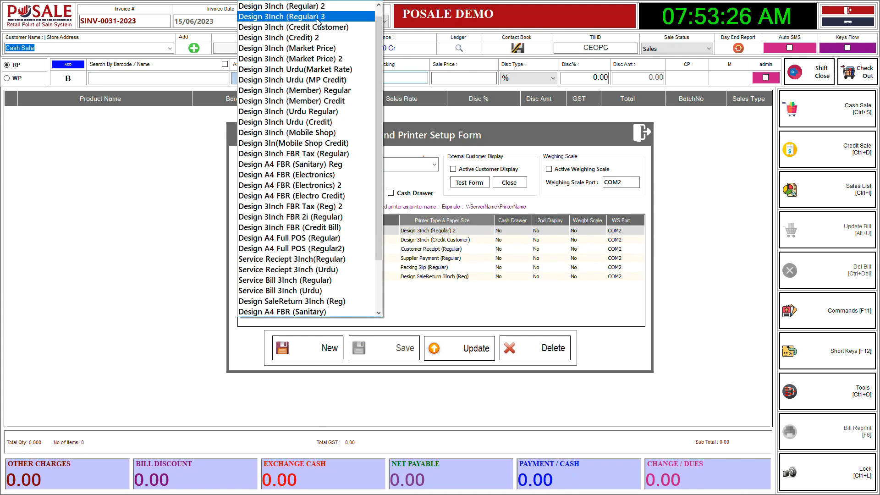
scroll(319, 18, "up", 1)
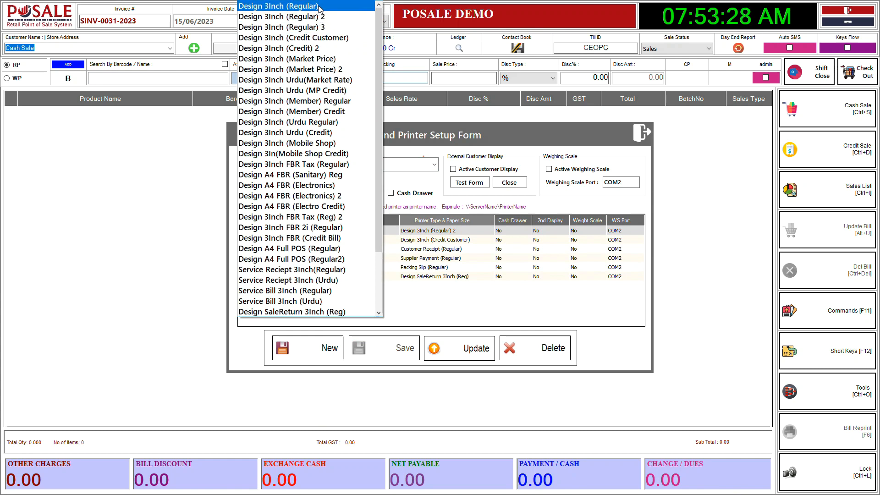
left_click(319, 6)
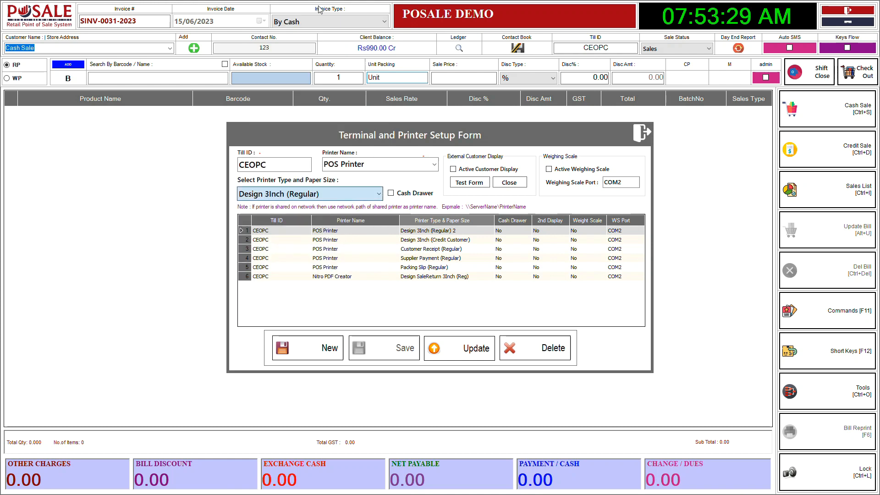
left_click(477, 349)
left_click(466, 275)
left_click(642, 132)
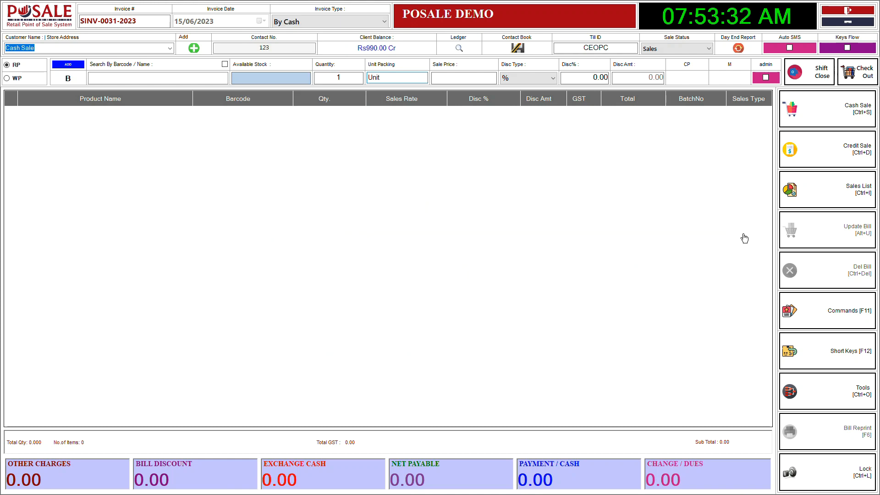
Add one unit each of the products with barcodes 3, 6, 7 and 8 to the new invoice
left_click(181, 82)
type("3")
key("Return")
type("6")
key("Return")
type("7")
key("Return")
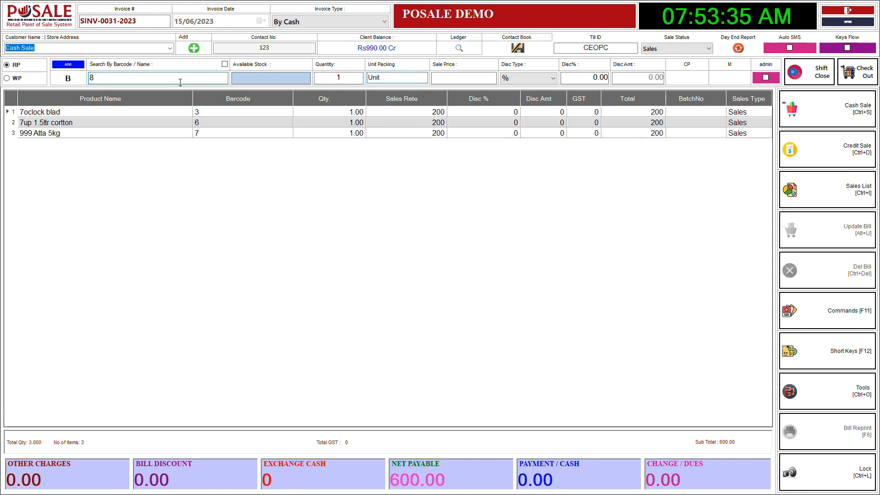
type("8")
key("Return")
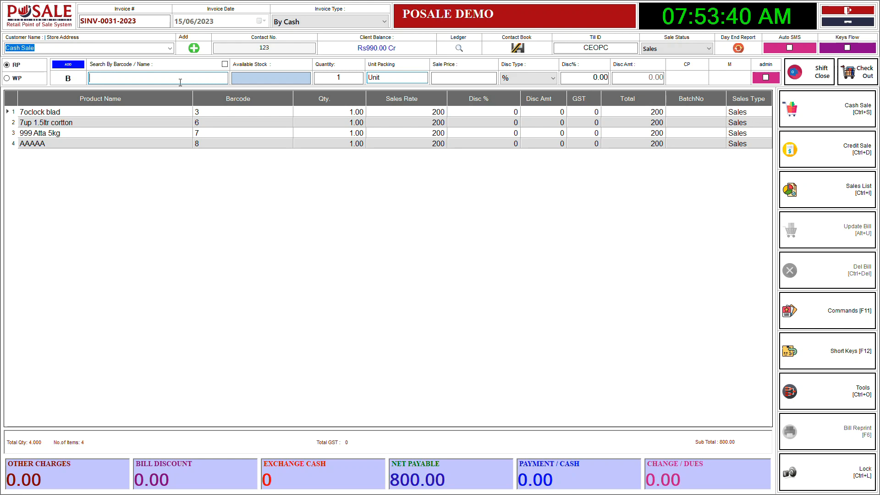
Enter a cash payment of 1000 and save the invoice as a cash sale with its receipt preview
key("Return")
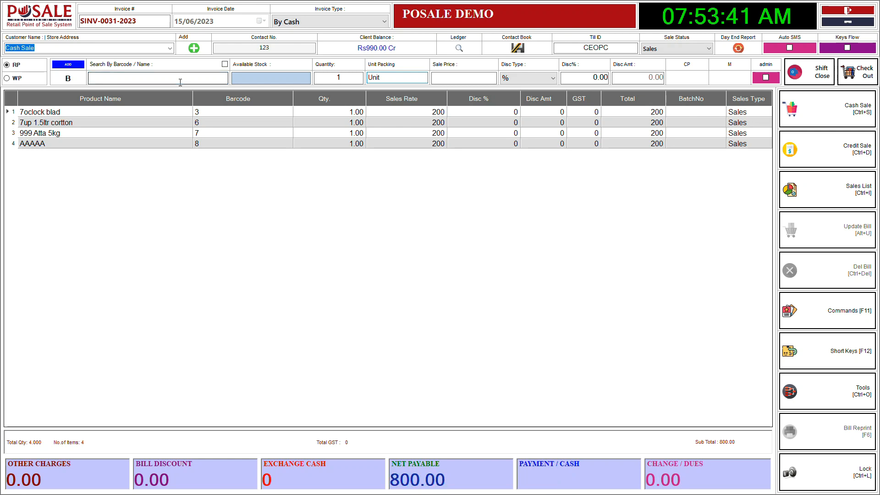
type("1000")
key("Return")
key("Return")
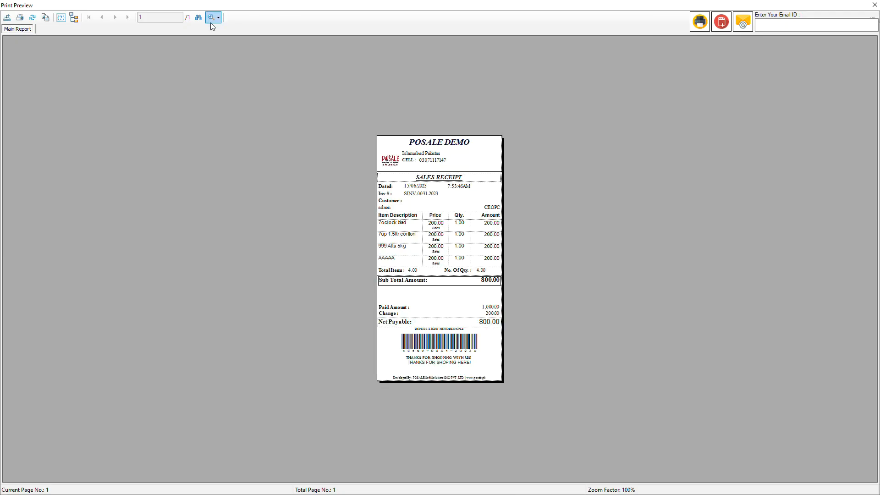
Enlarge the receipt preview to 200%, examine its header, items, payment and footer, and close it
left_click(215, 17)
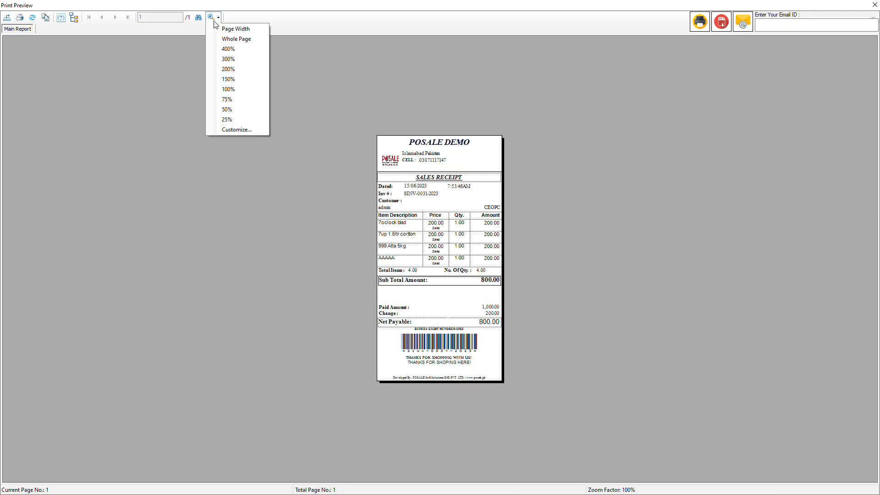
left_click(229, 69)
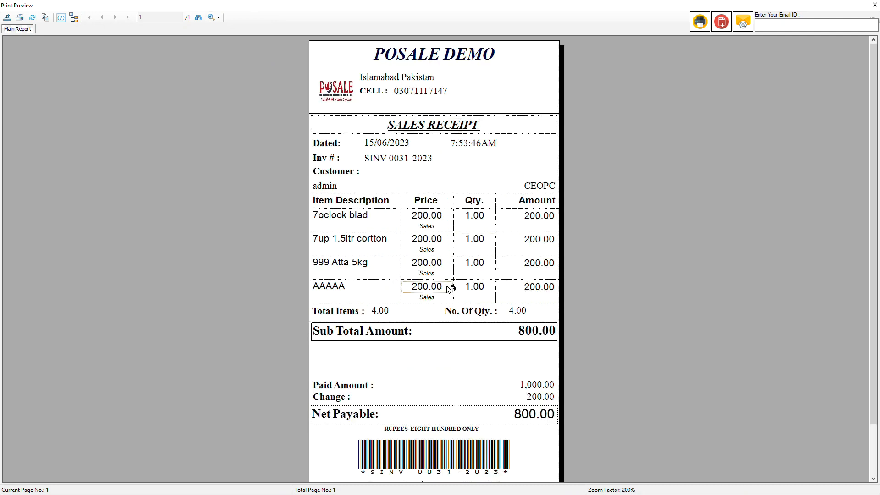
scroll(440, 138, "down", 3)
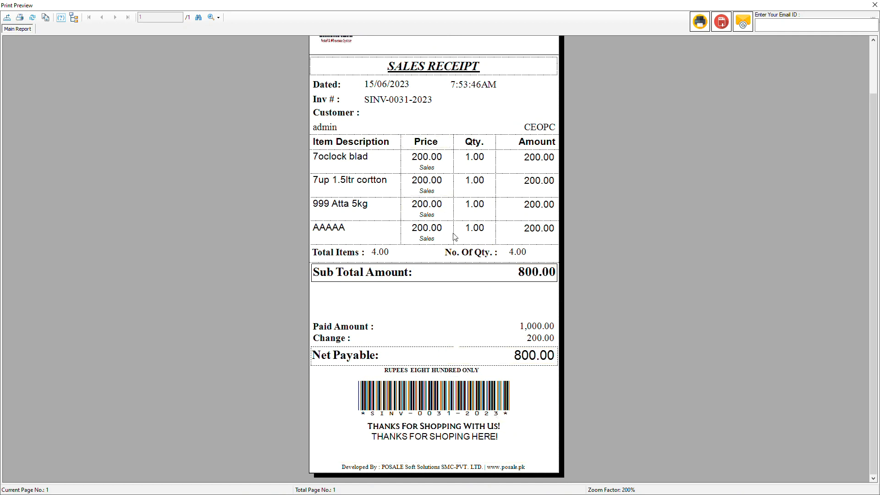
scroll(456, 236, "up", 3)
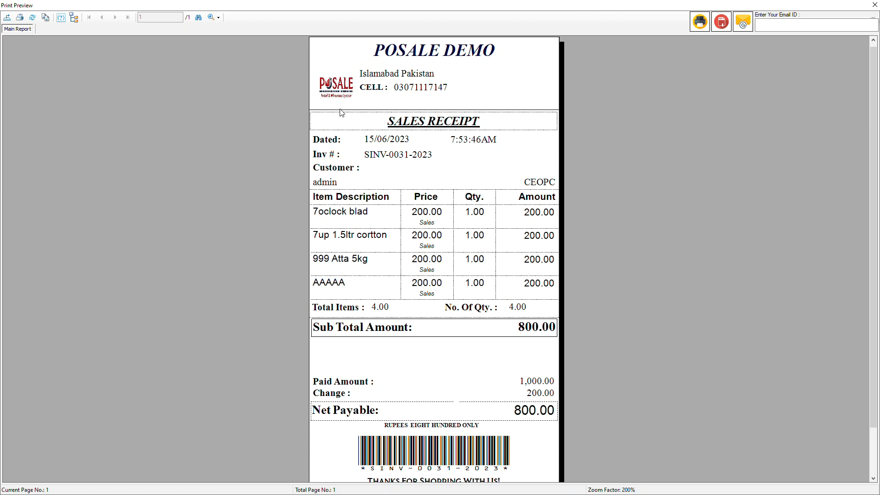
left_click(874, 4)
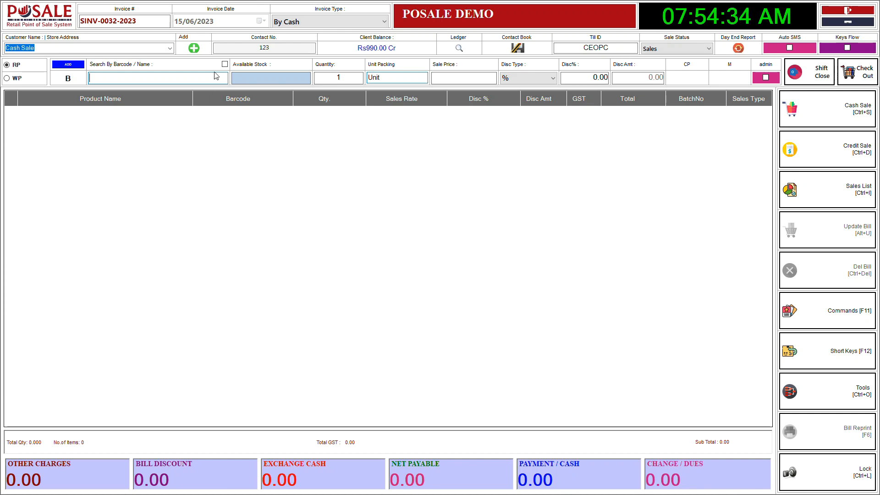
Add one unit each of the products with barcodes 2, 4, 6, 7 and 8 to the new invoice
type("2")
key("Return")
type("4")
key("Return")
type("6")
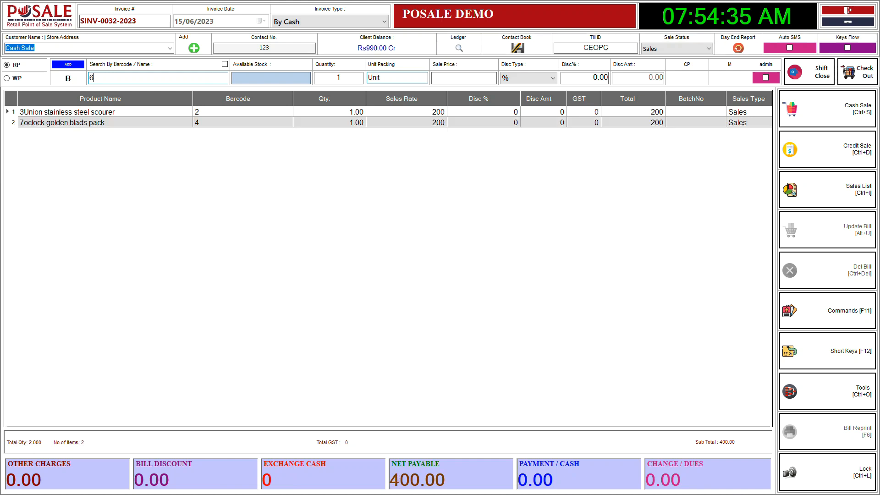
key("Return")
type("7")
key("Return")
type("8")
key("Return")
Add one unit each of the products with barcodes 11, 23, 5, 6 and 78 to the invoice
type("11")
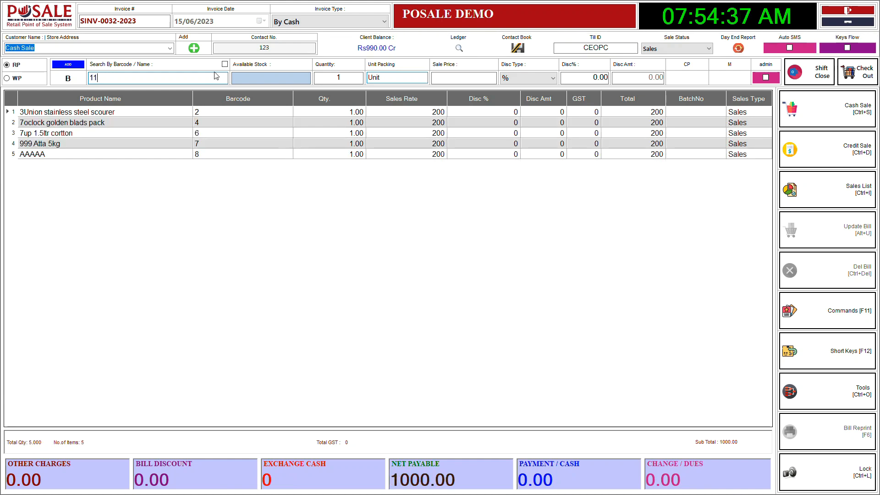
key("Return")
type("23")
key("Return")
type("6")
key("Return")
type("78")
key("Return")
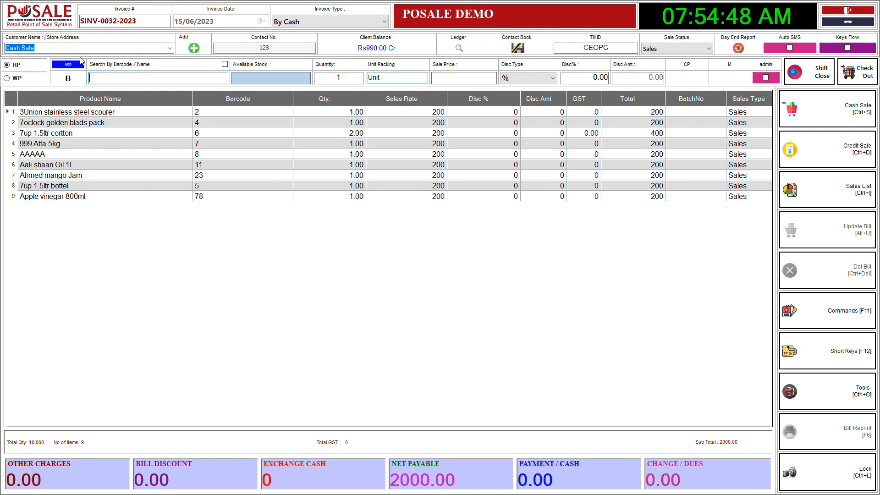
Select Customer 4 as the invoice's customer
left_click(170, 48)
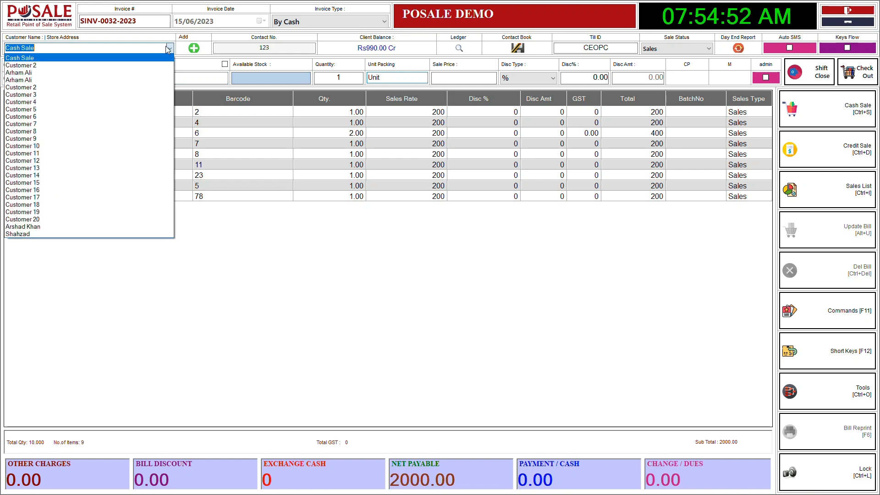
left_click(78, 102)
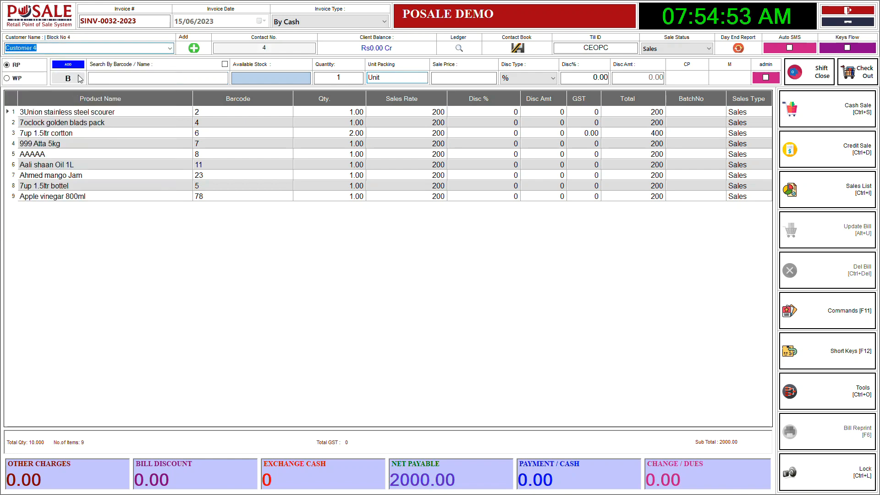
Search the customer list by the first three letters of the name and select the matching customer for the invoice
left_click(170, 48)
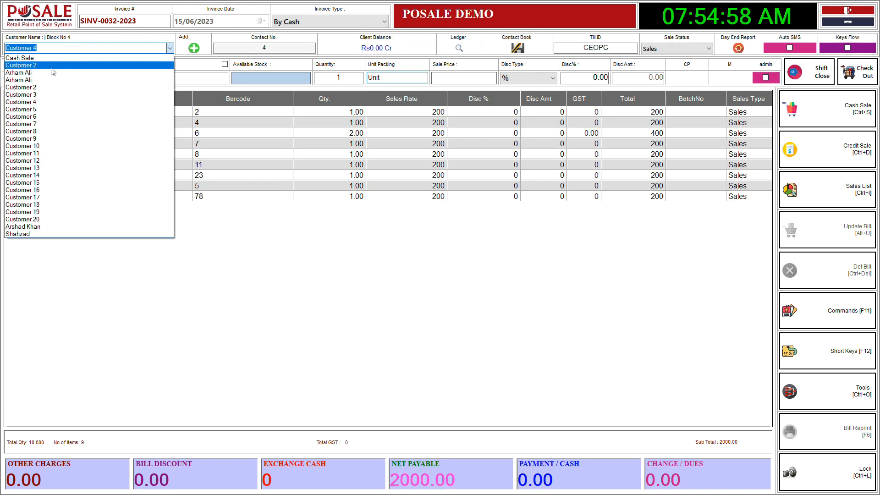
left_click(52, 49)
type("shah")
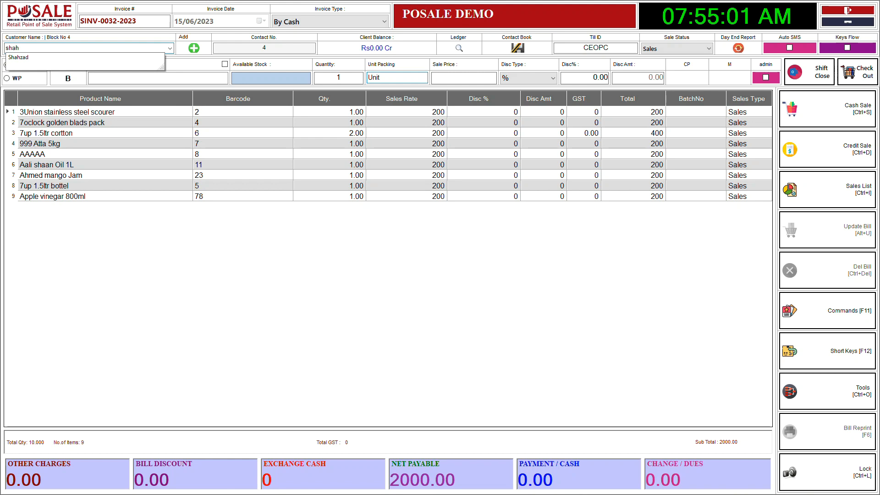
key("Down")
key("Return")
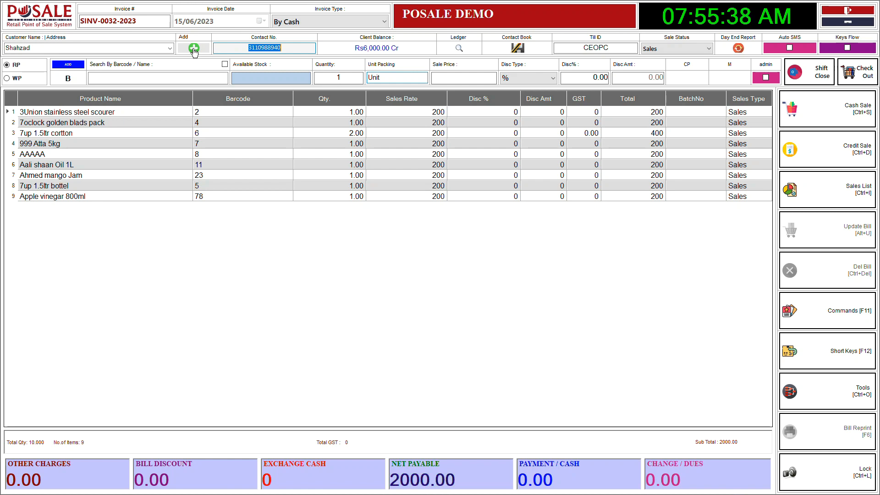
Start registering a new customer with the customer's name and the city Lahore
left_click(194, 48)
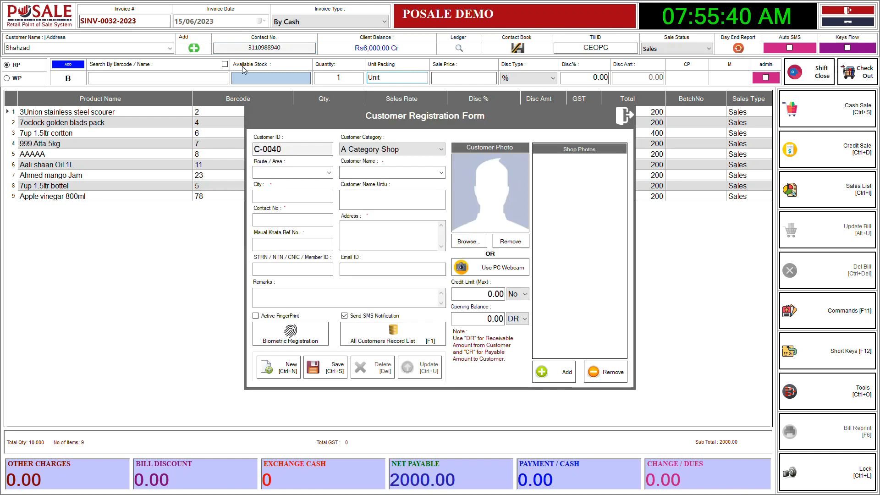
left_click(363, 173)
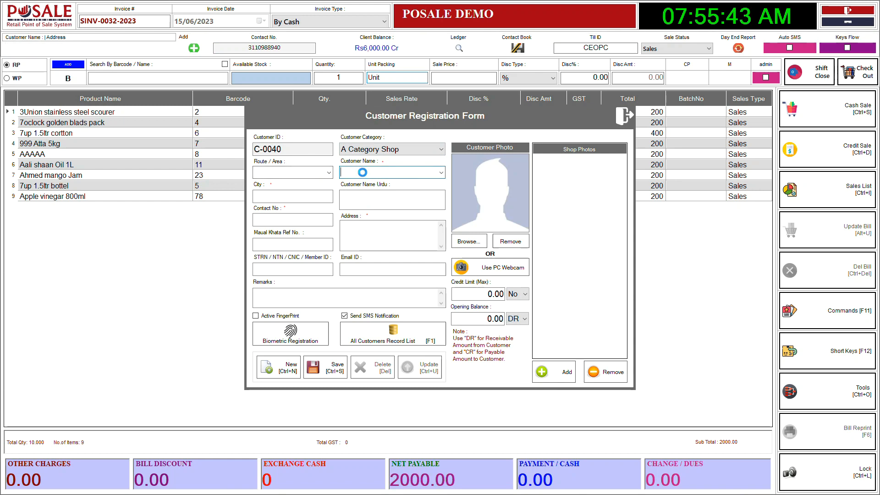
type("Ali")
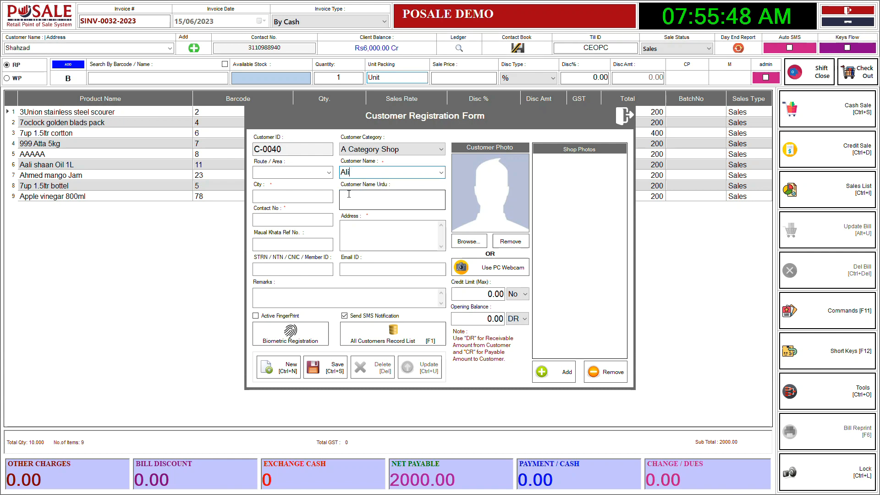
left_click(272, 193)
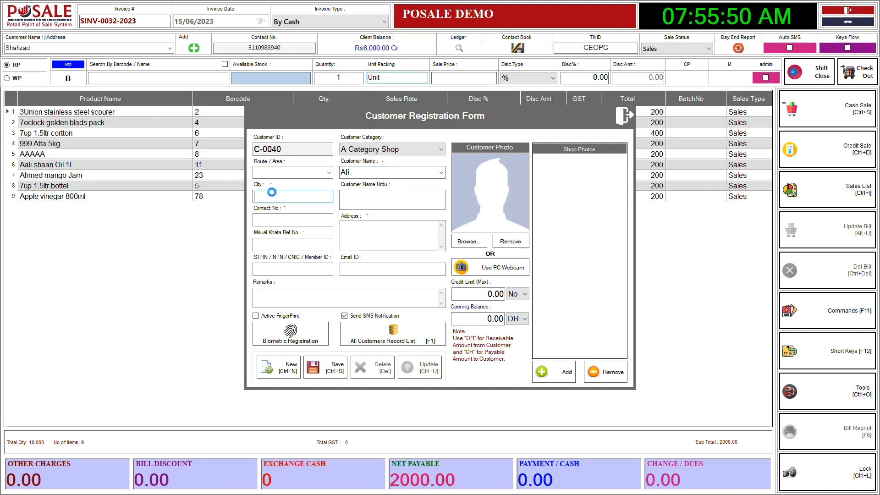
type("Lahore")
Fill in the new customer's contact number and enter the placeholder text "Address Here" as the address
left_click(279, 219)
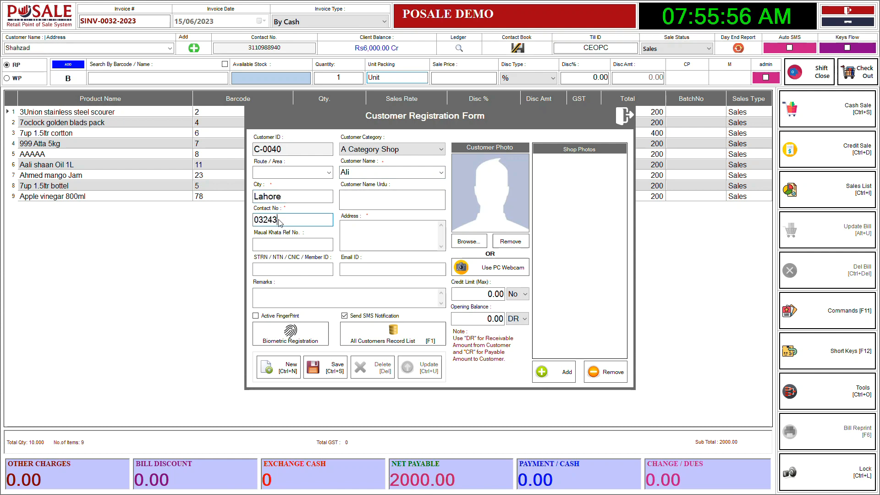
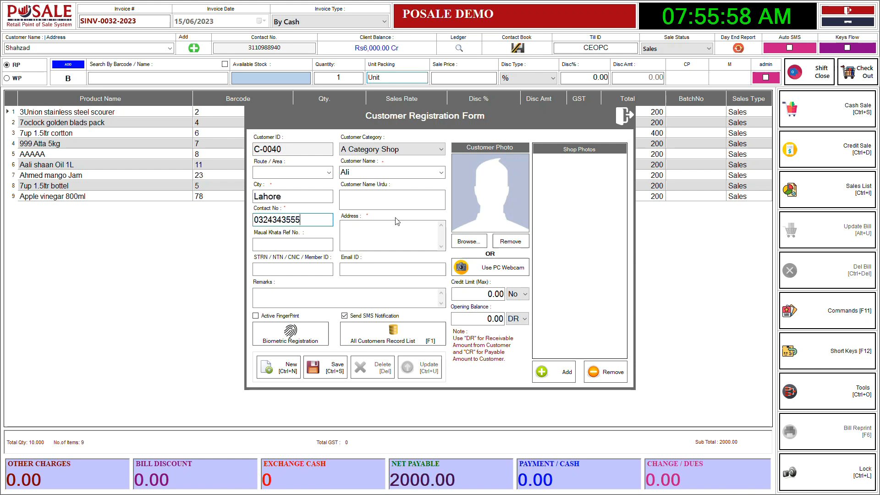
left_click(428, 239)
type("Ad")
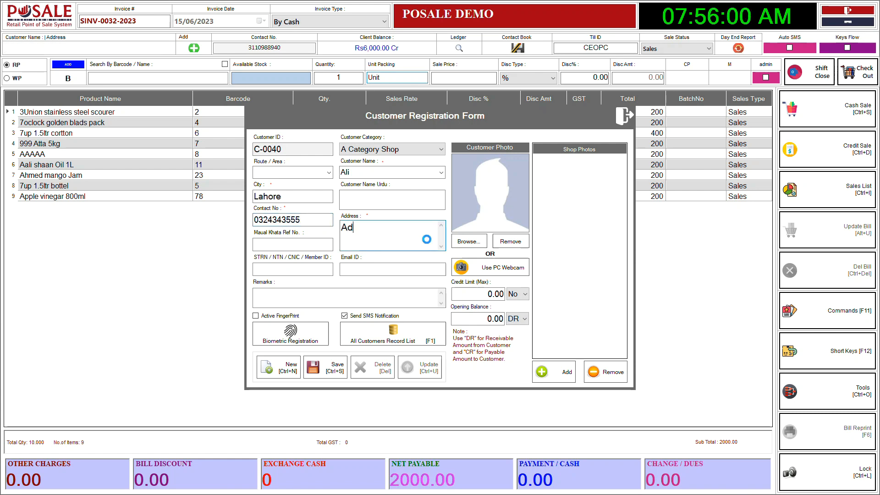
type("dress ")
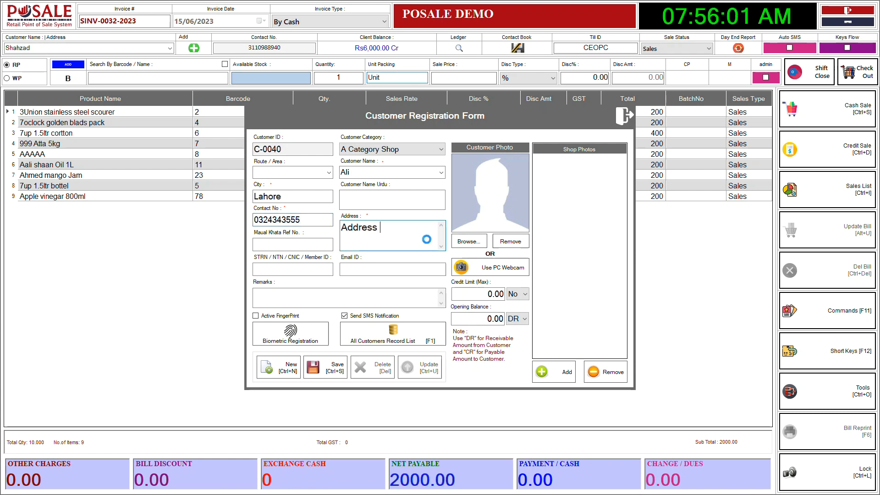
type("Here")
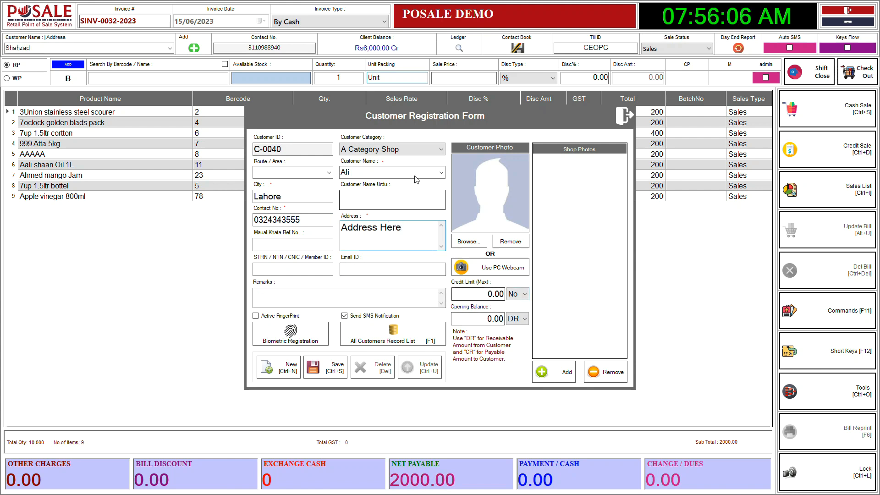
Turn off SMS notification for the new customer, save the registration and close the form
left_click(347, 320)
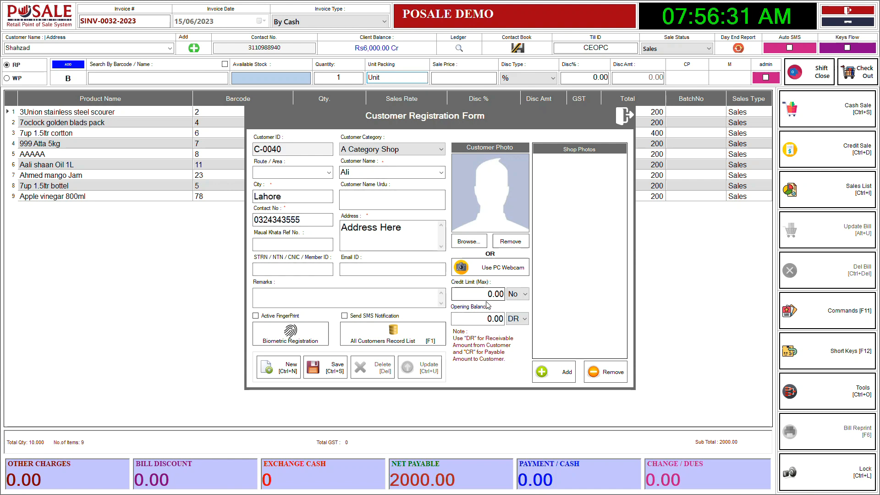
double_click(494, 319)
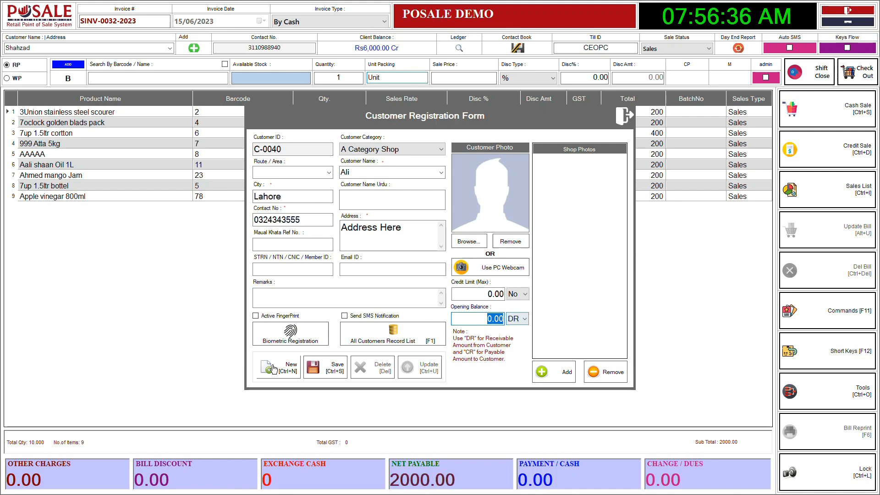
left_click(338, 367)
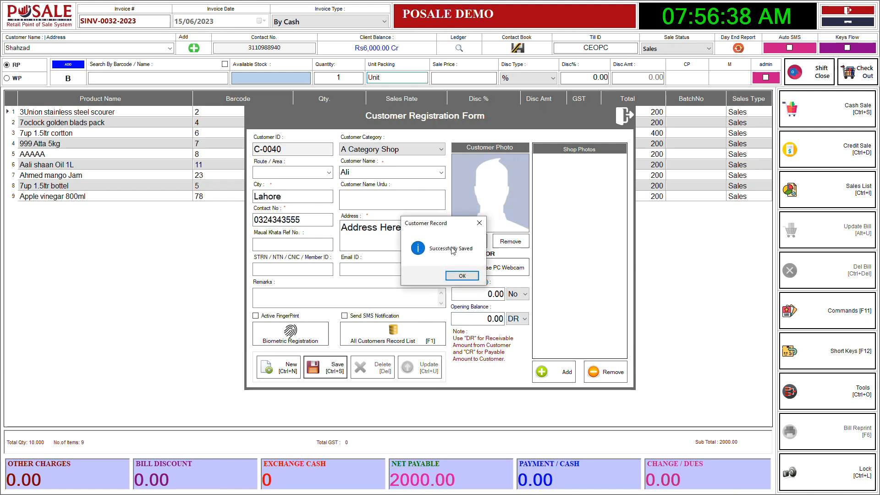
left_click(462, 276)
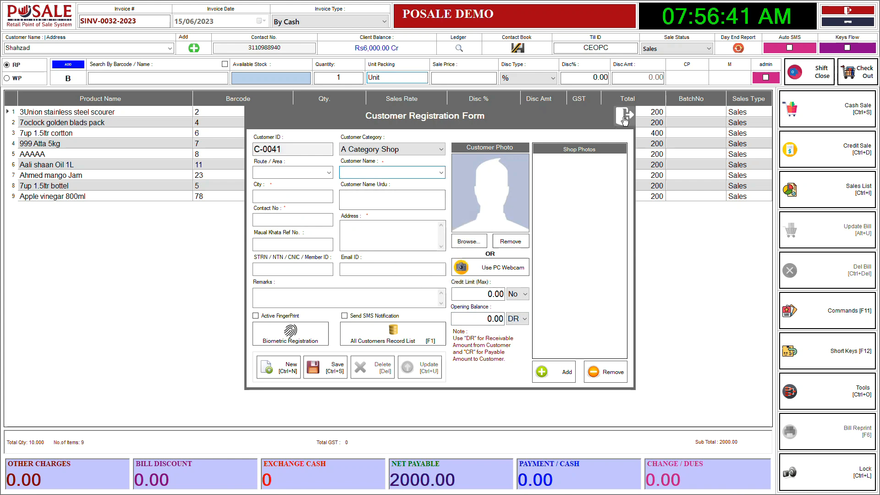
key("Escape")
Select the newly registered customer, save the invoice as a credit sale and open its receipt for printing
left_click(170, 47)
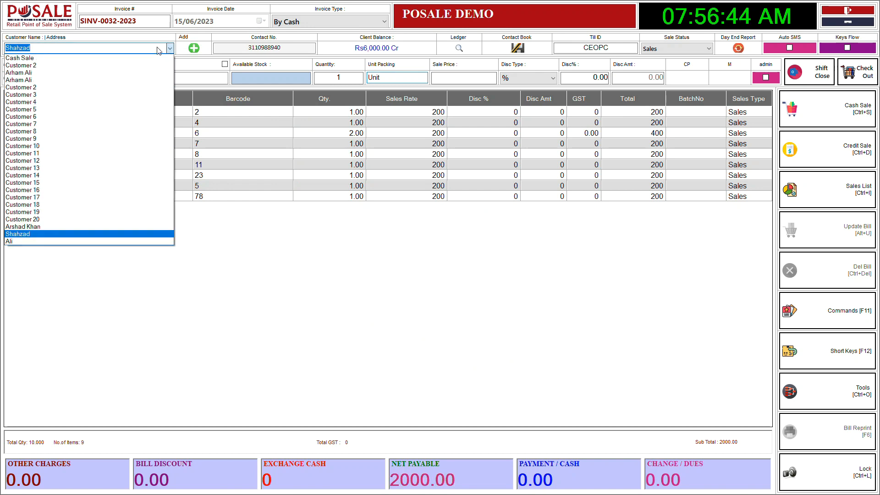
left_click(16, 242)
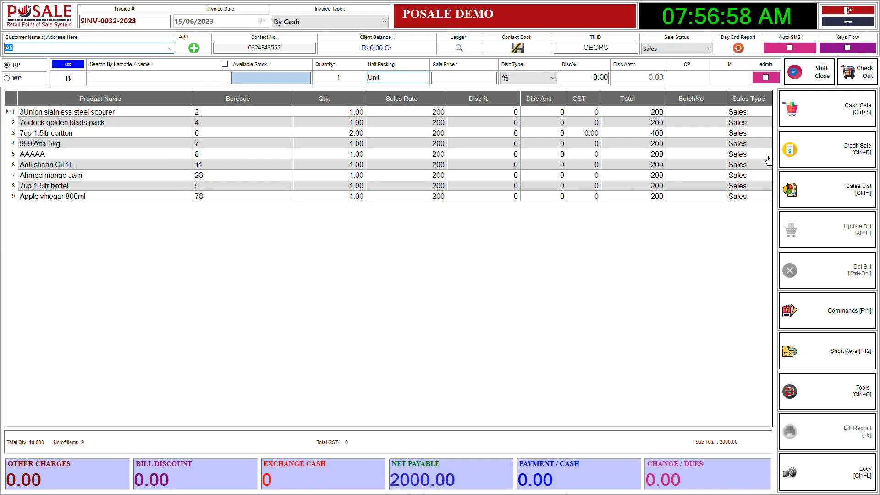
left_click(829, 151)
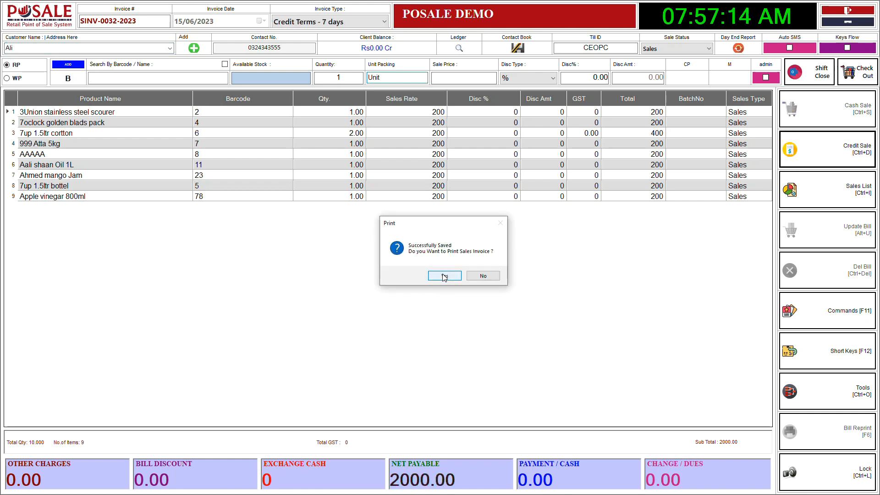
left_click(444, 276)
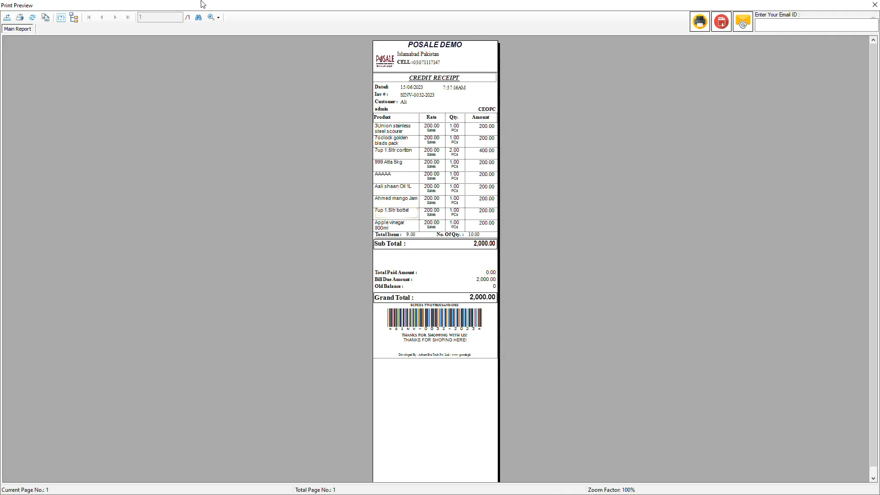
Examine the credit receipt's items, paid and due amounts and old balance at 200% zoom, and close the preview
left_click(219, 17)
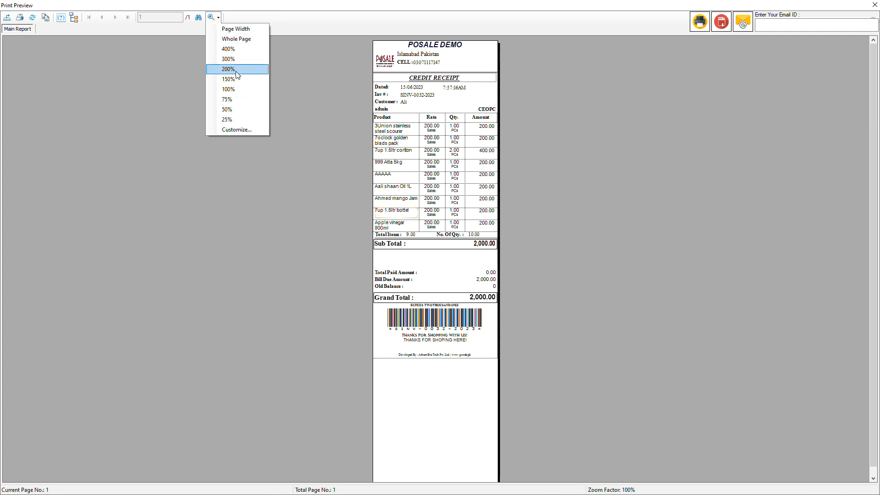
left_click(237, 70)
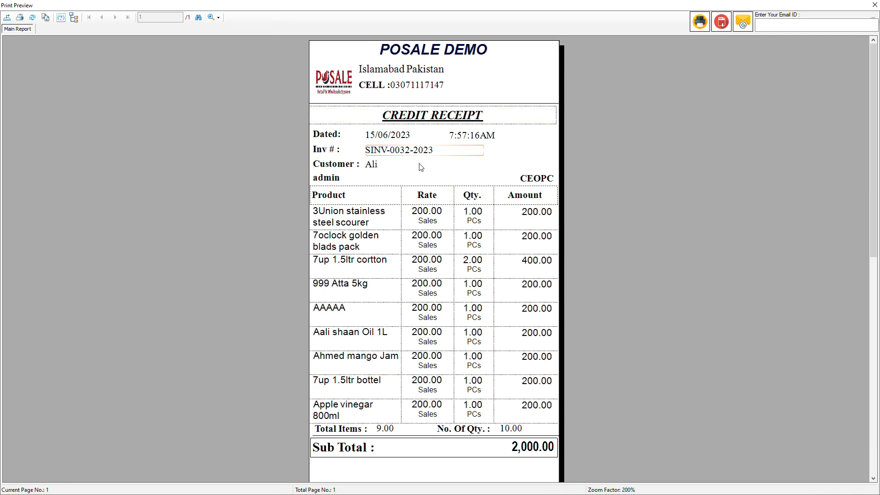
scroll(429, 218, "down", 5)
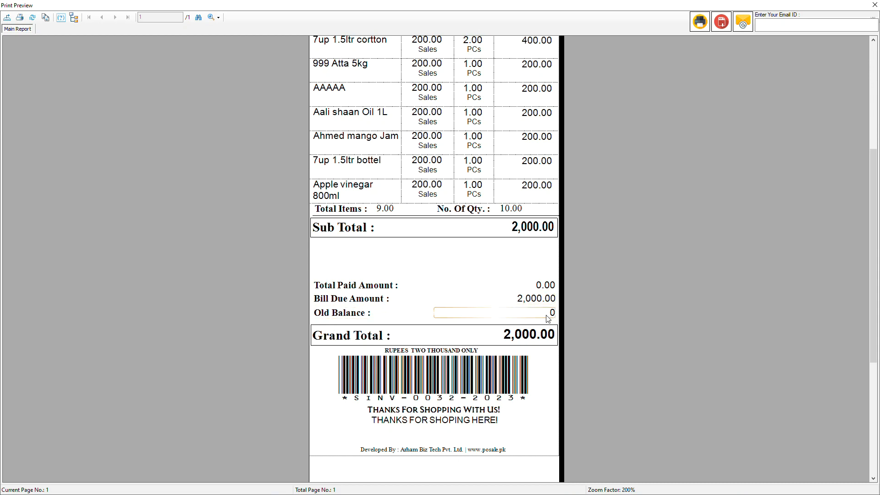
scroll(547, 318, "down", 5)
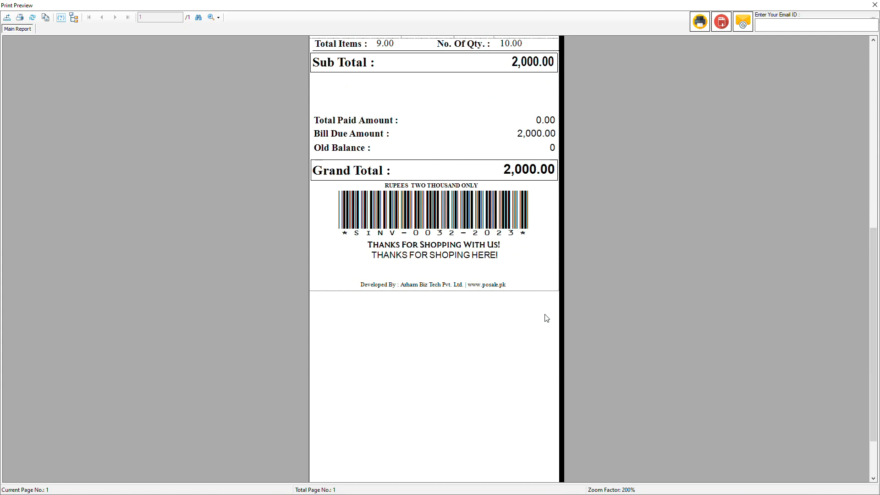
scroll(545, 316, "up", 6)
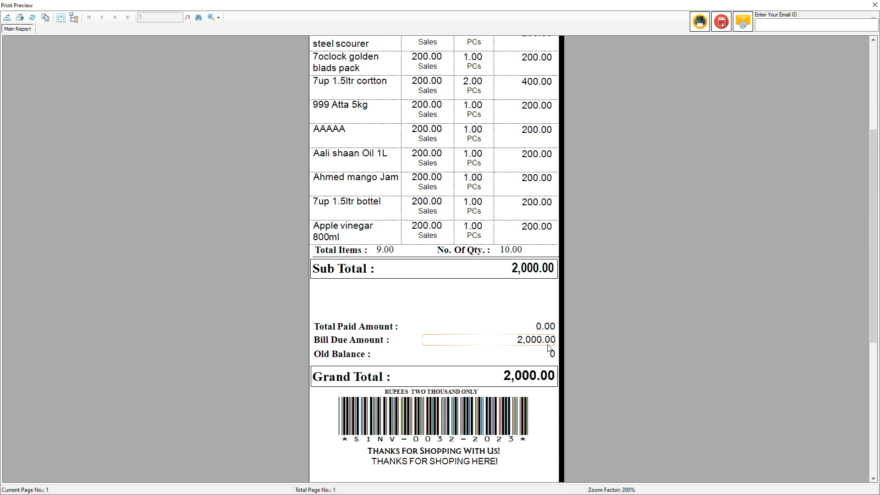
left_click(875, 5)
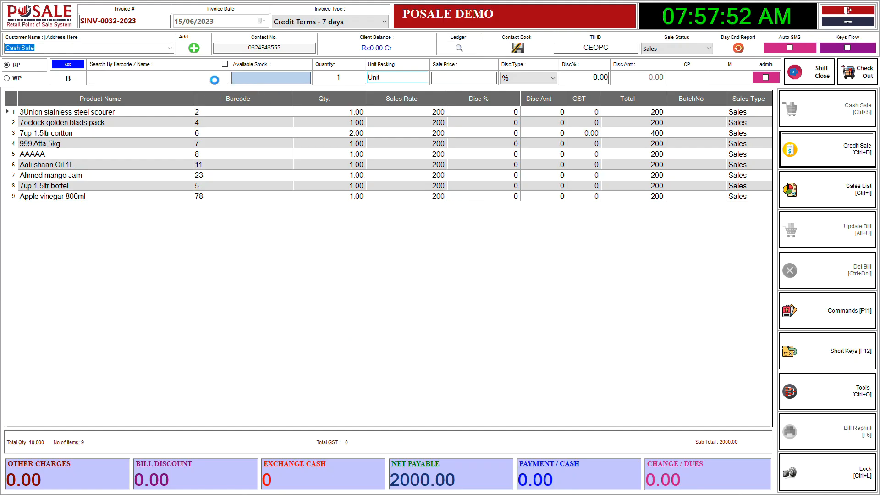
Select the newly registered customer again and add the products with barcodes 2, 6, 7, 89 and 4 to the invoice
left_click(171, 48)
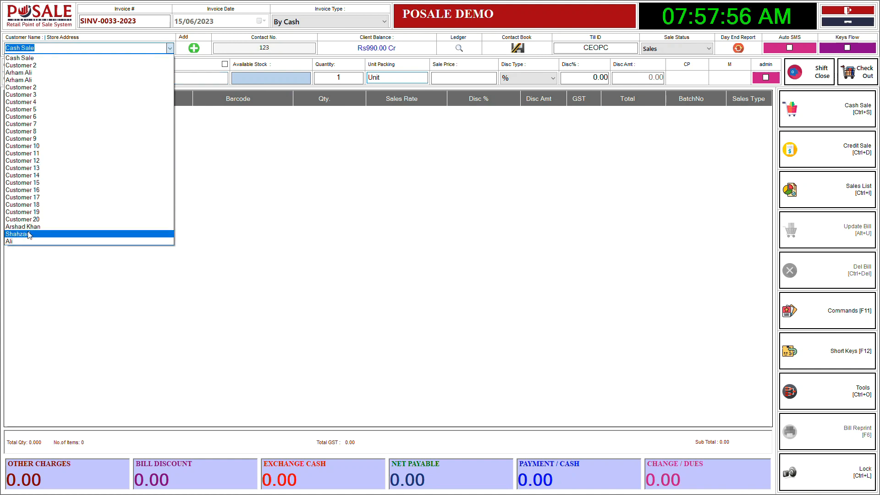
left_click(48, 230)
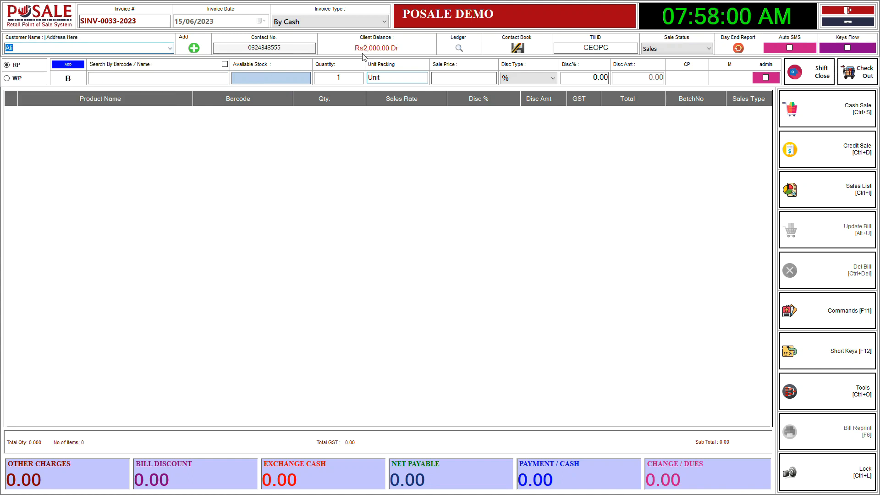
left_click(182, 81)
type("2")
key("Return")
type("6")
key("Return")
type("7")
key("Return")
type("8")
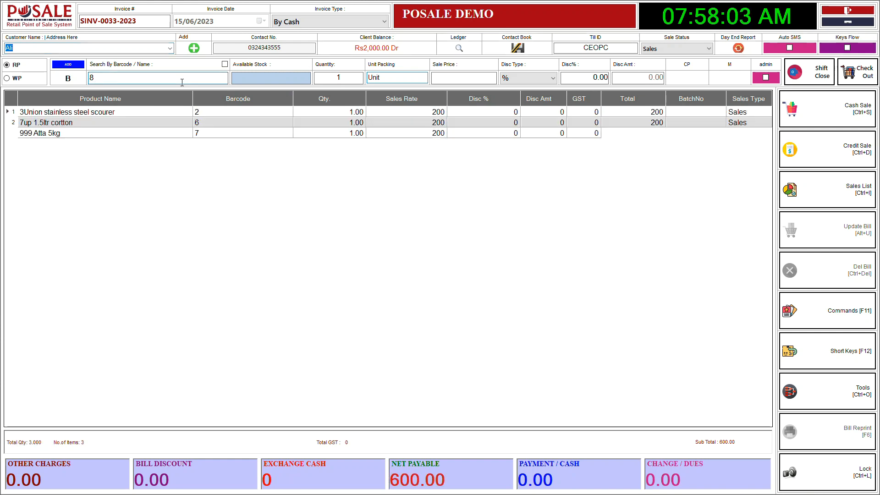
key("Return")
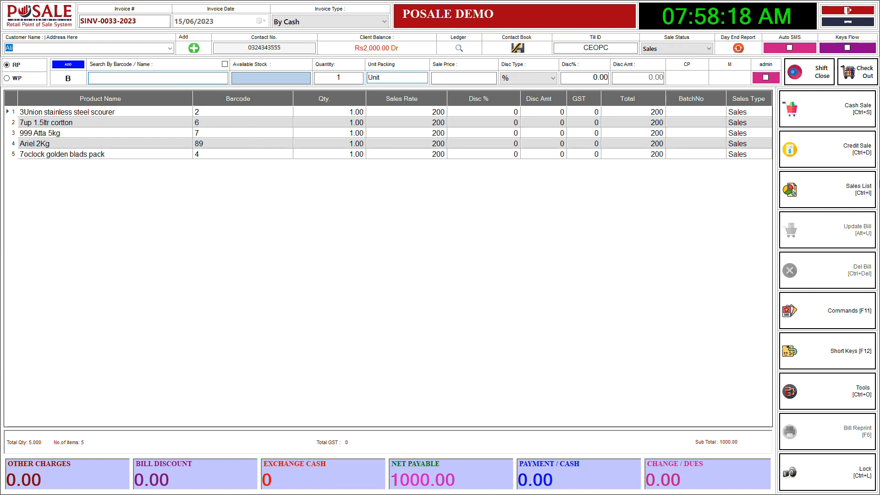
Save the five-product invoice as a credit sale and preview its receipt at 200% zoom
left_click(838, 148)
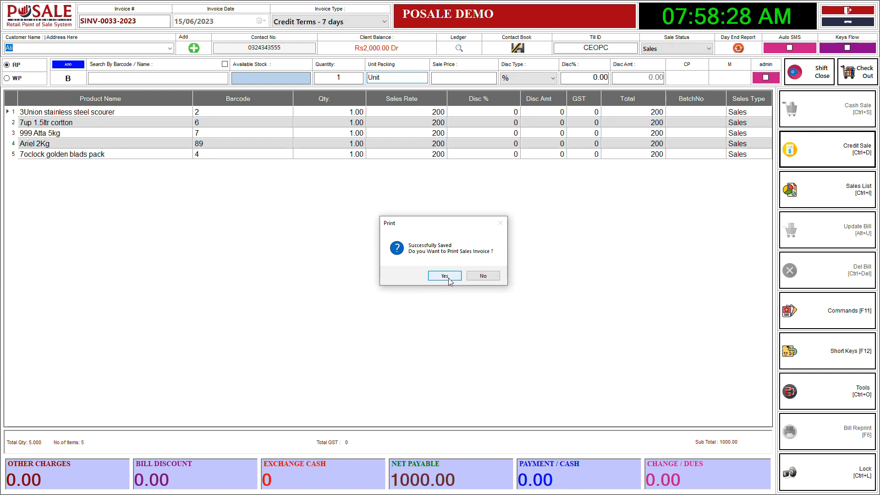
left_click(445, 277)
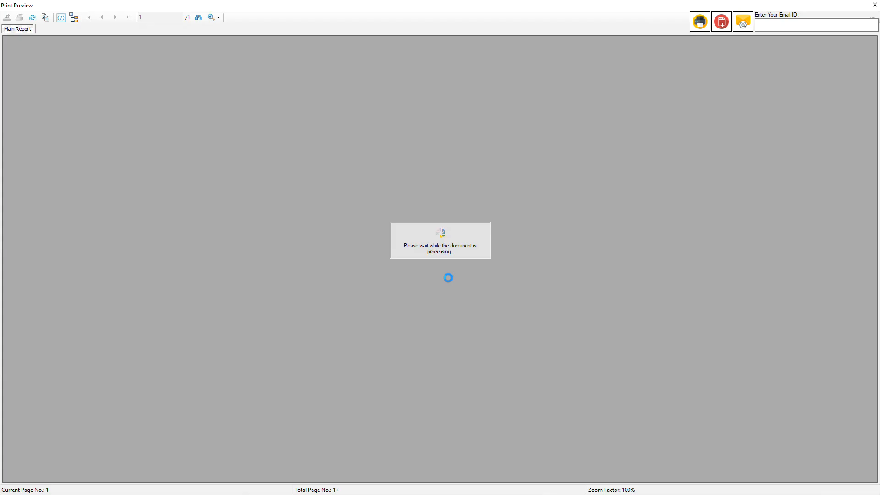
left_click(219, 17)
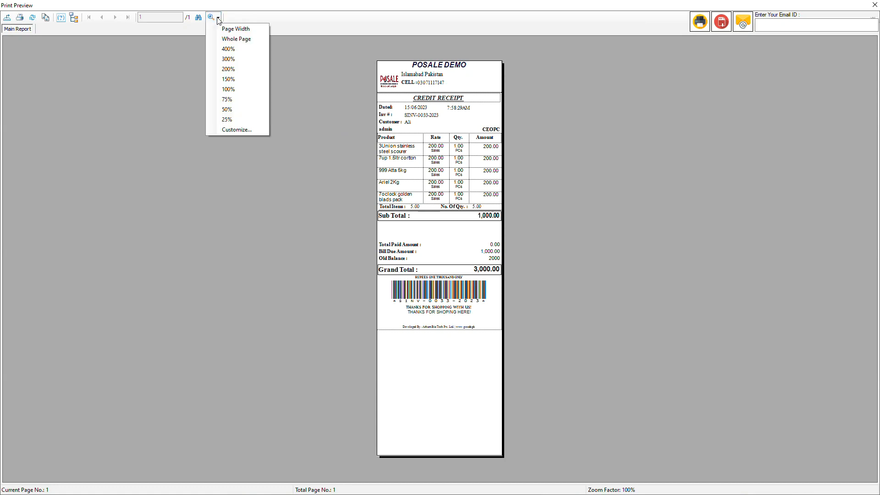
left_click(229, 69)
Examine how the customer's old balance adds to this bill in the receipt's grand total, and close the preview
scroll(460, 242, "down", 2)
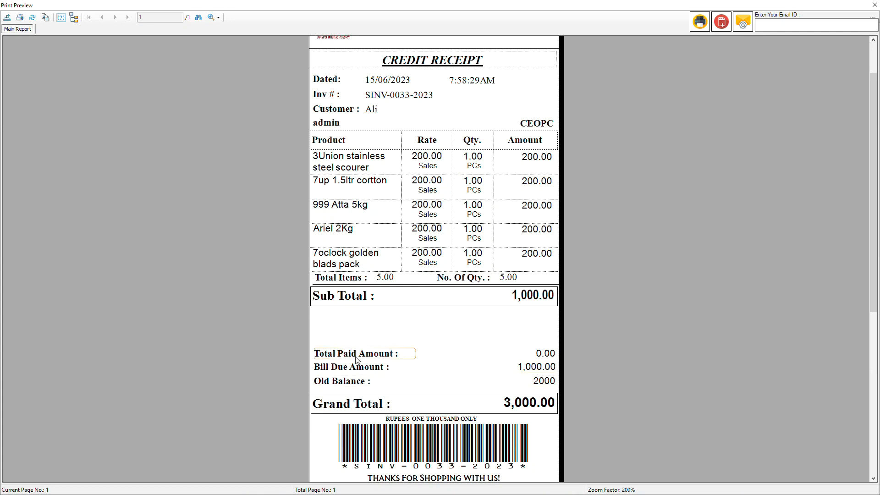
scroll(359, 371, "down", 3)
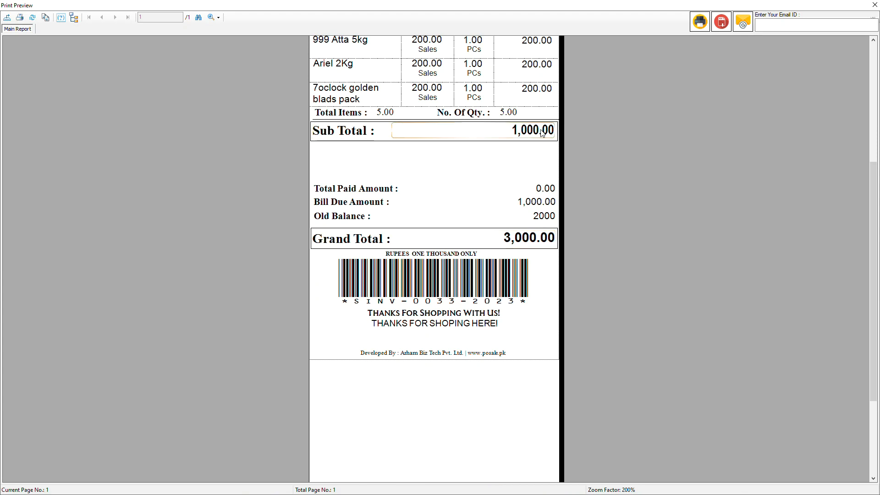
scroll(456, 160, "up", 3)
scroll(467, 441, "down", 1)
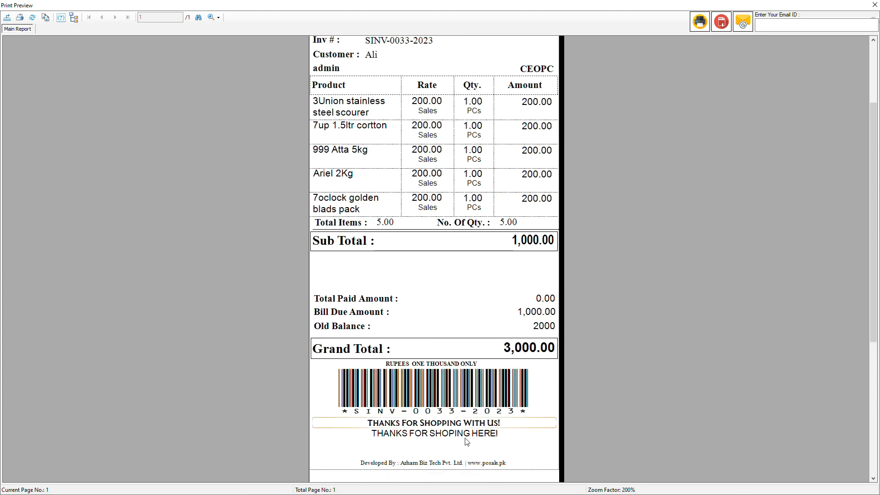
scroll(449, 321, "up", 1)
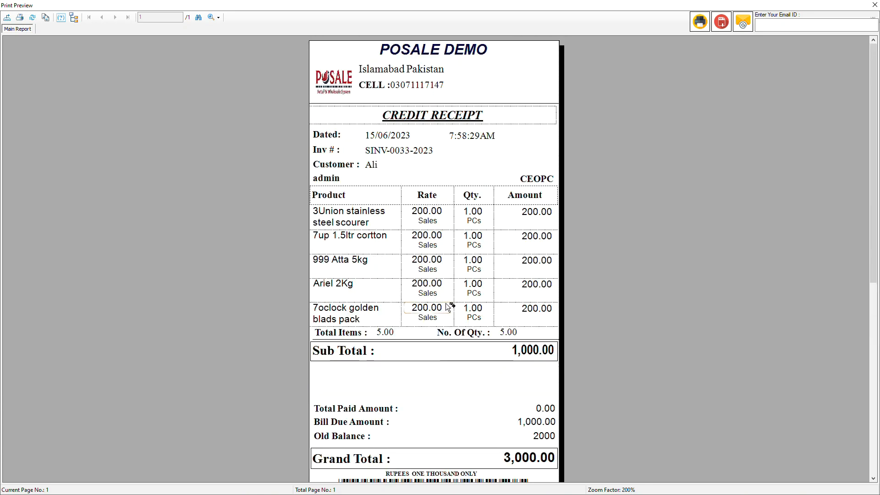
scroll(448, 307, "down", 1)
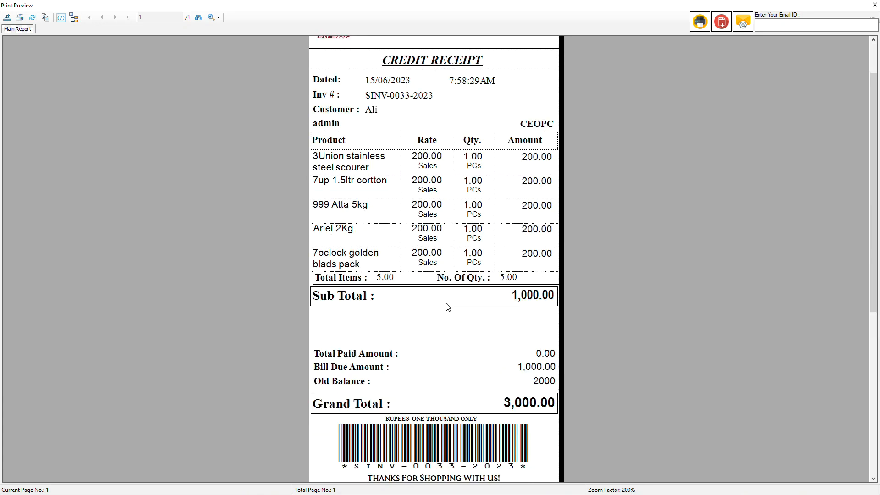
left_click(873, 5)
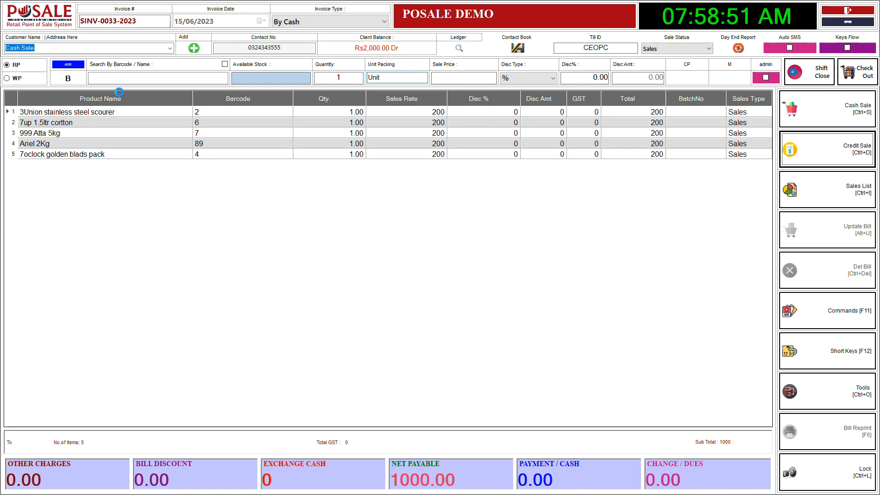
Start another invoice for the newly registered customer and add the products with barcodes 2, 6, 8, 9 and 11
left_click(169, 48)
left_click(52, 241)
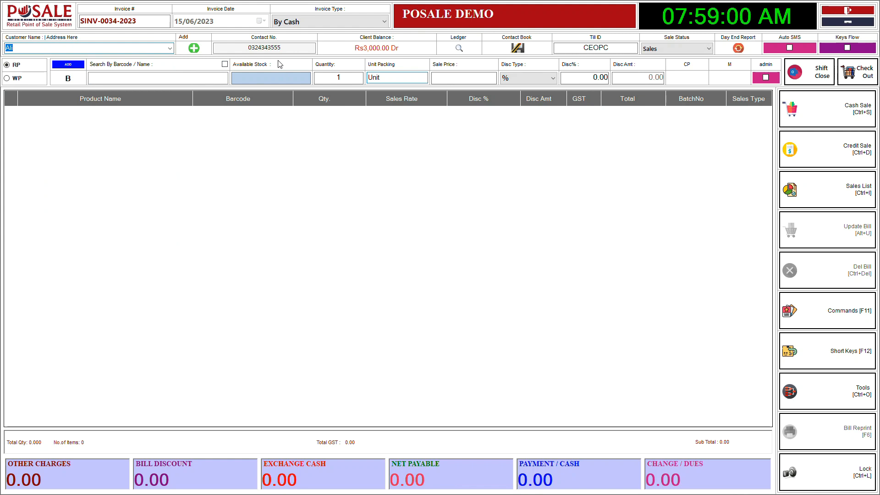
left_click(127, 76)
type("2")
key("Return")
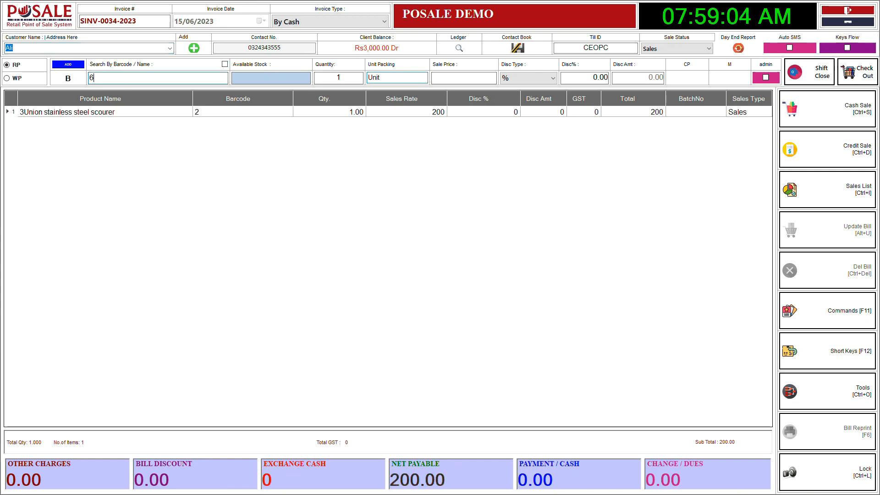
type("6")
key("Return")
type("8")
key("Return")
type("9")
key("Return")
type("11")
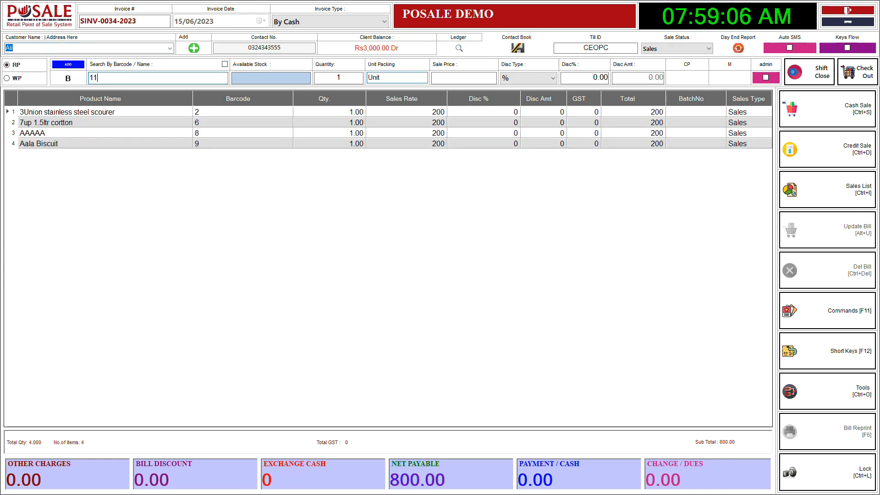
key("Return")
Add the products with barcodes 22, 33, 45, 6, 78 and 9 to the invoice
type("22")
key("Return")
type("33")
key("Return")
type("45")
key("Return")
type("6")
key("Return")
type("78")
key("Return")
type("9")
key("Return")
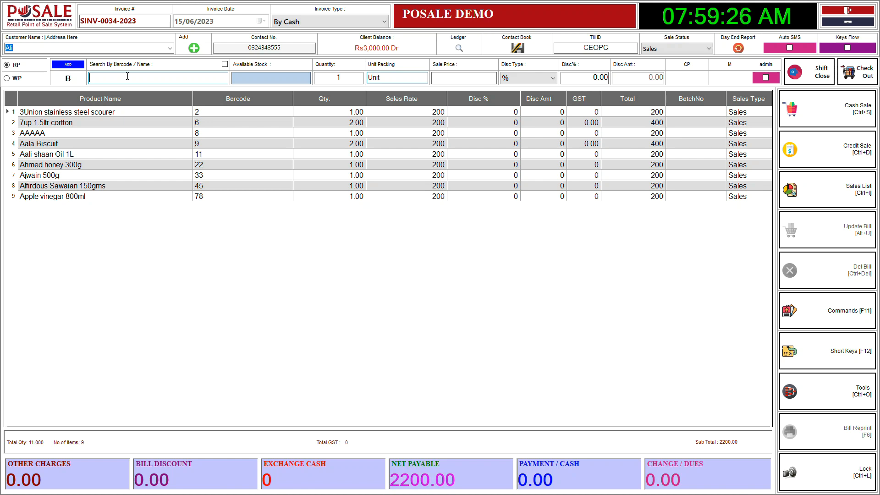
Enter a cash payment of 1500 for the invoice and replace it with 700
key("Return")
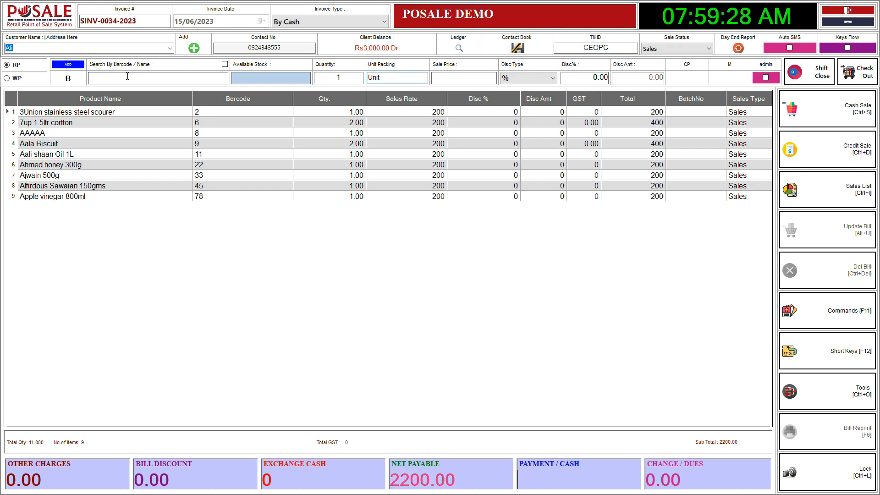
type("15")
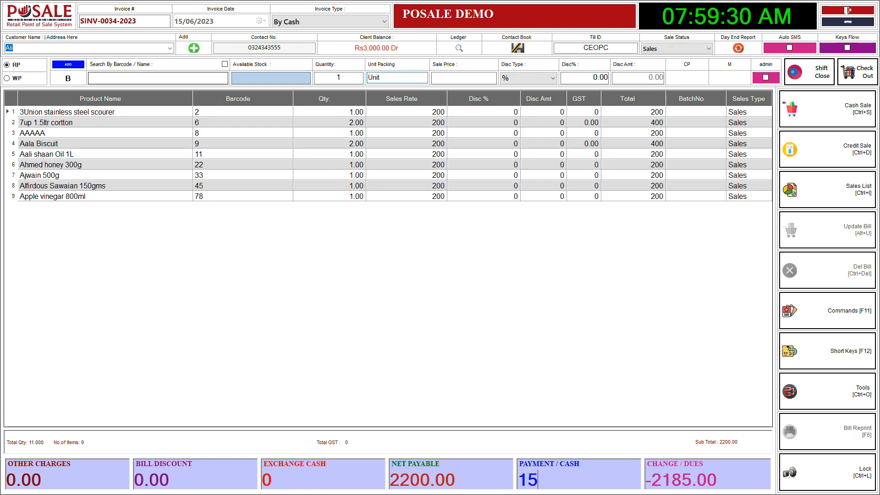
type("00")
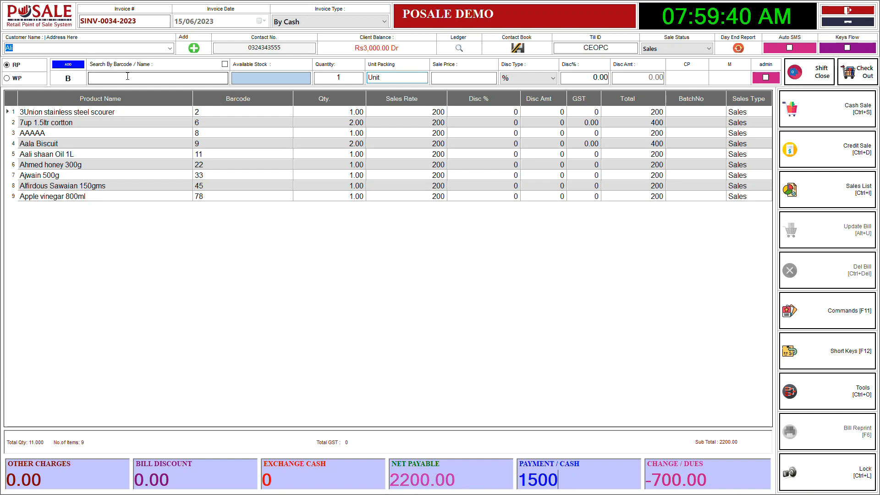
key("ctrl+s")
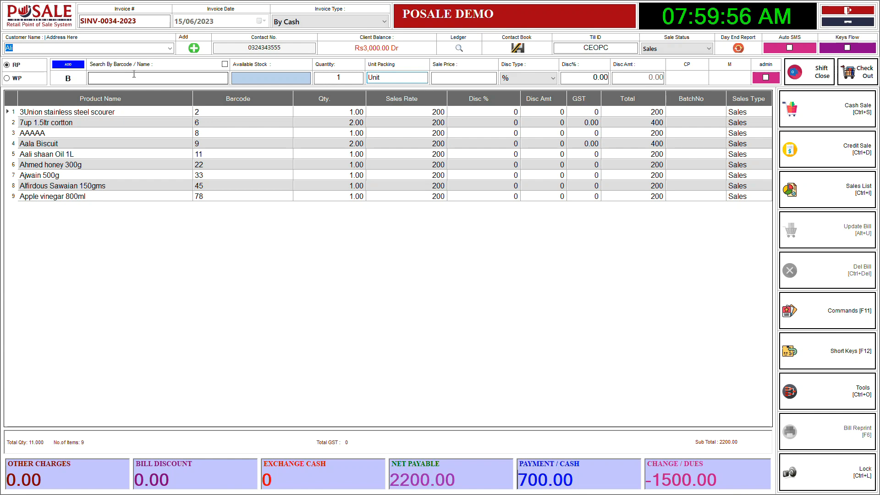
Save the partly paid invoice as a credit sale and open its print preview at 200% zoom
left_click(833, 156)
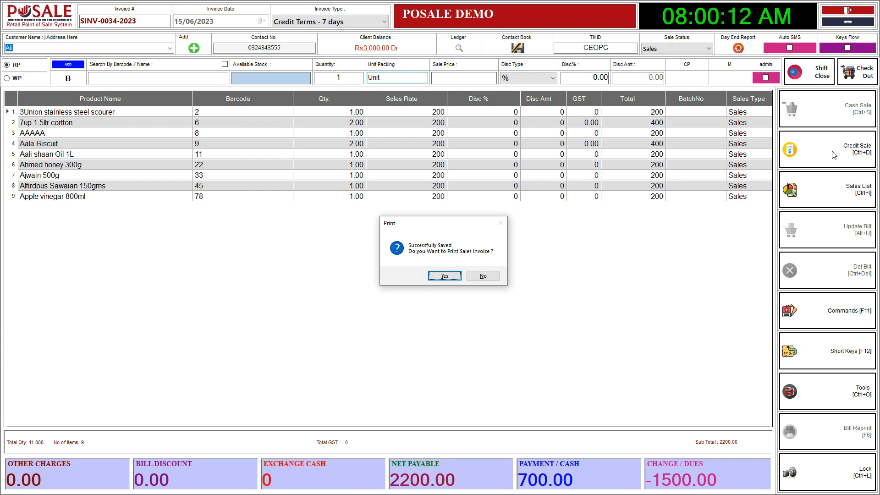
key("Return")
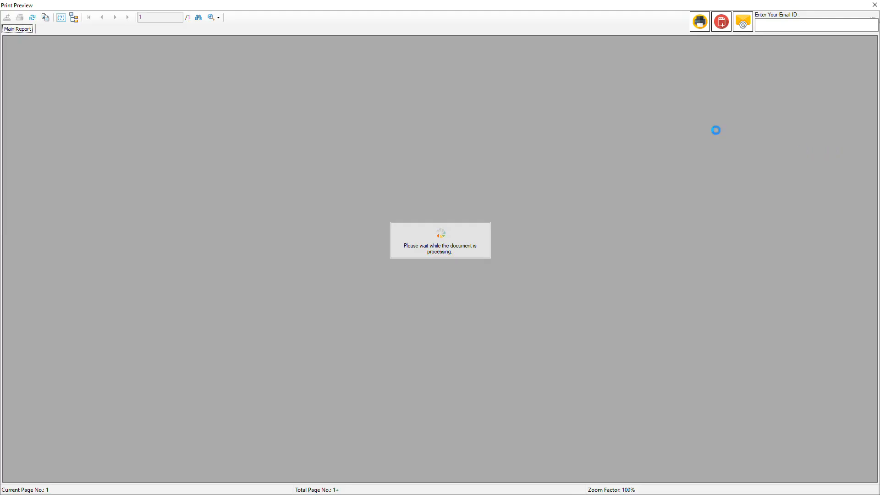
left_click(218, 18)
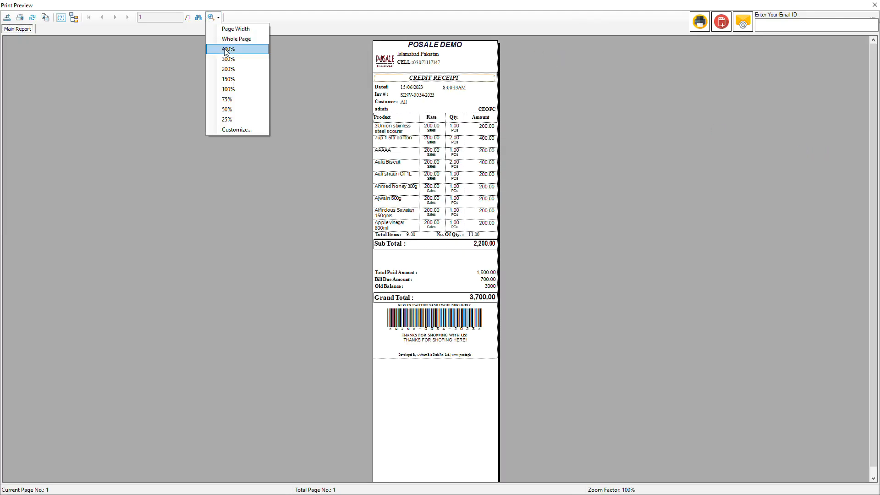
left_click(236, 72)
Examine the paid amount, bill due amount, old balance and grand total on the credit receipt, and close the preview
scroll(528, 232, "down", 5)
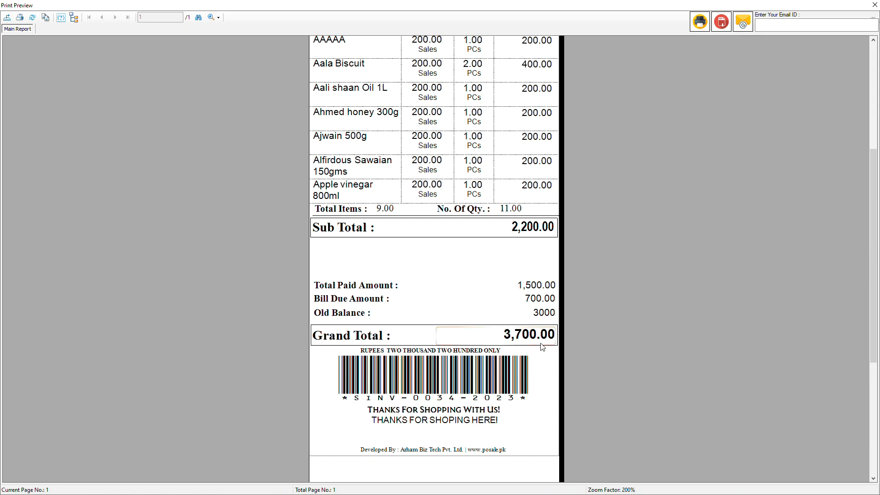
scroll(518, 300, "up", 5)
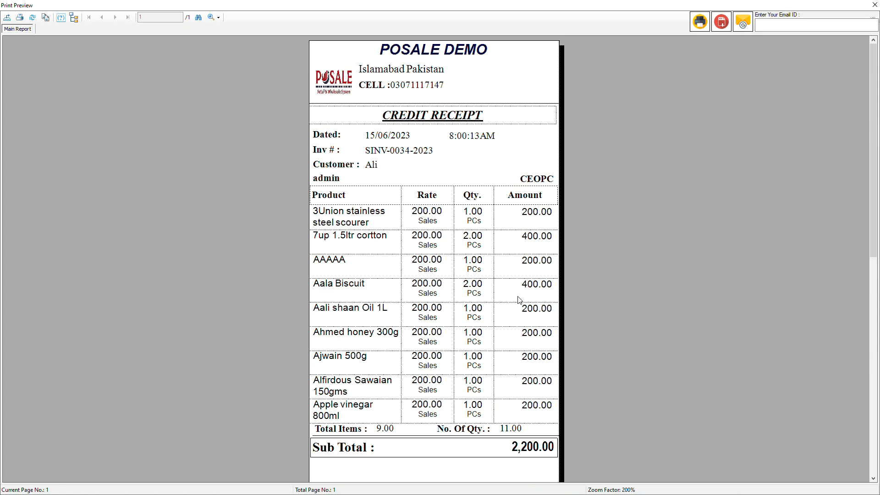
scroll(484, 293, "down", 5)
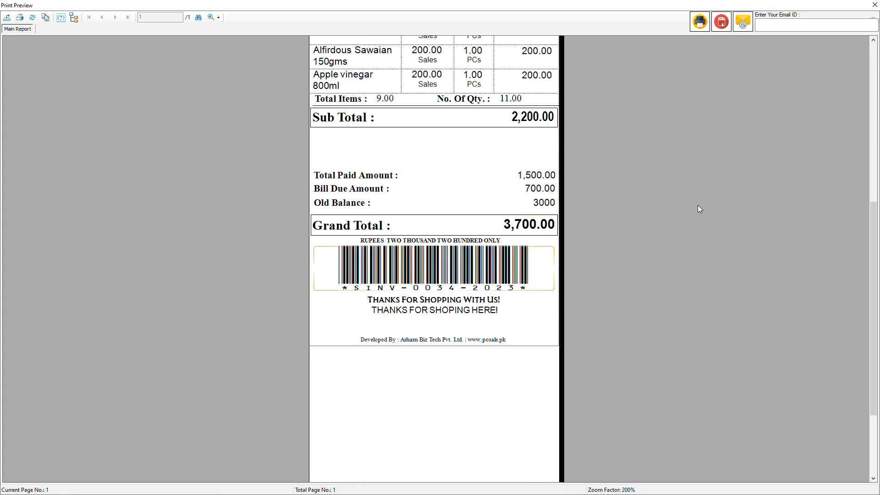
left_click(875, 4)
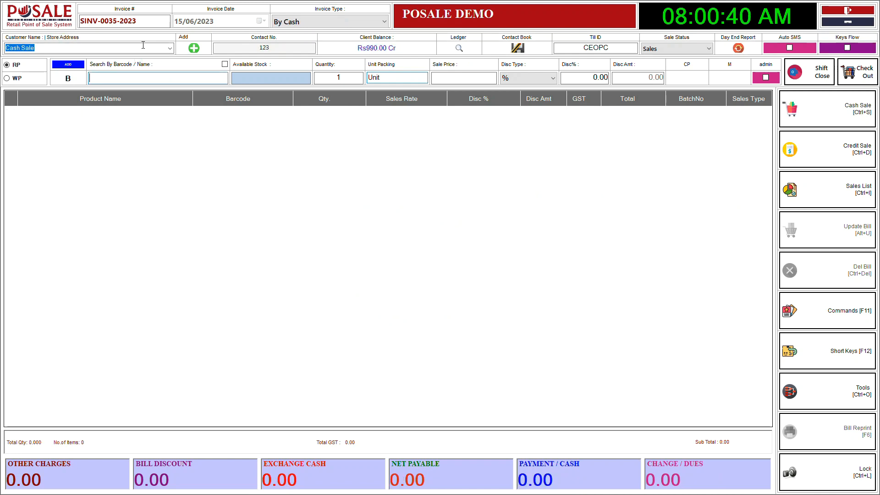
Select the registered customer for the new invoice, review the debit and credit entries in the customer ledger, and close it
left_click(170, 47)
left_click(37, 239)
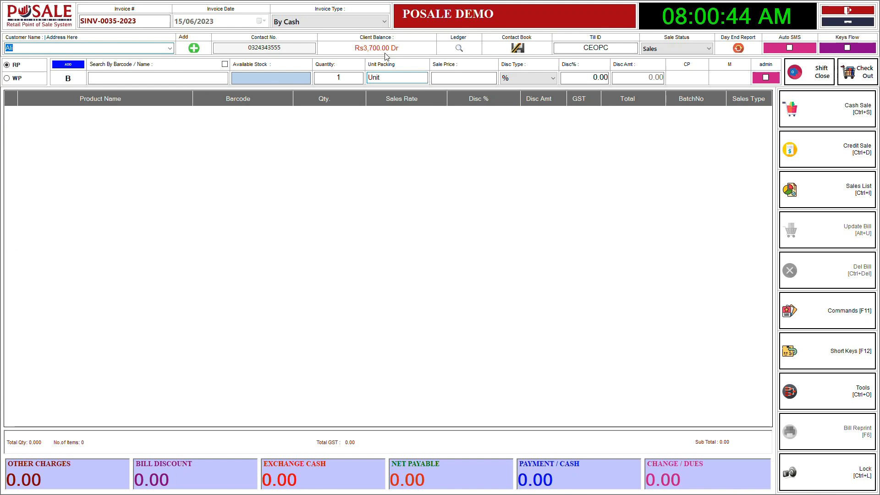
left_click(451, 51)
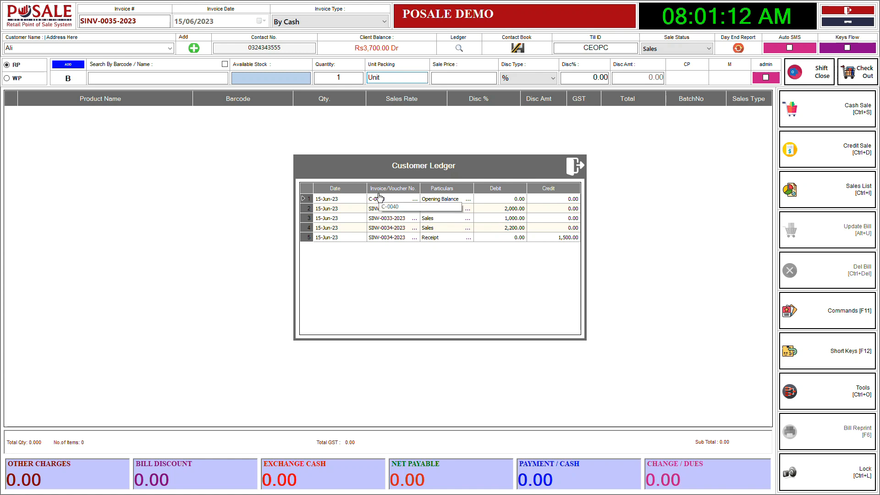
left_click(575, 165)
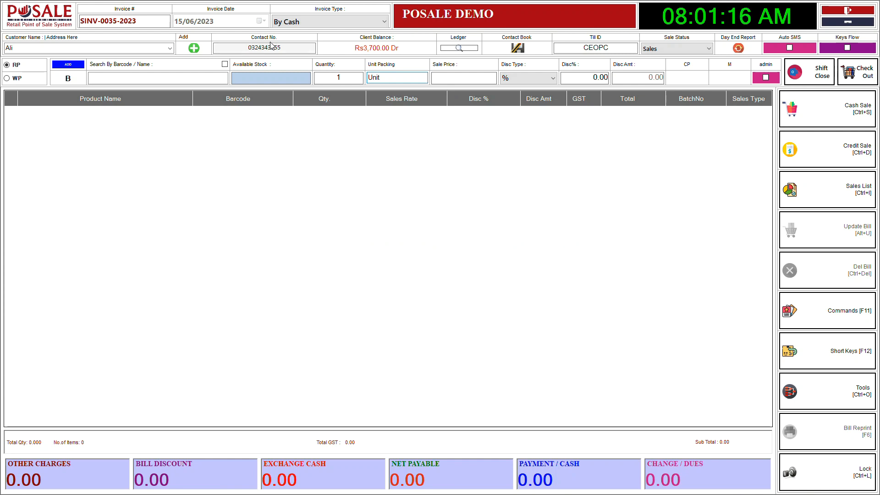